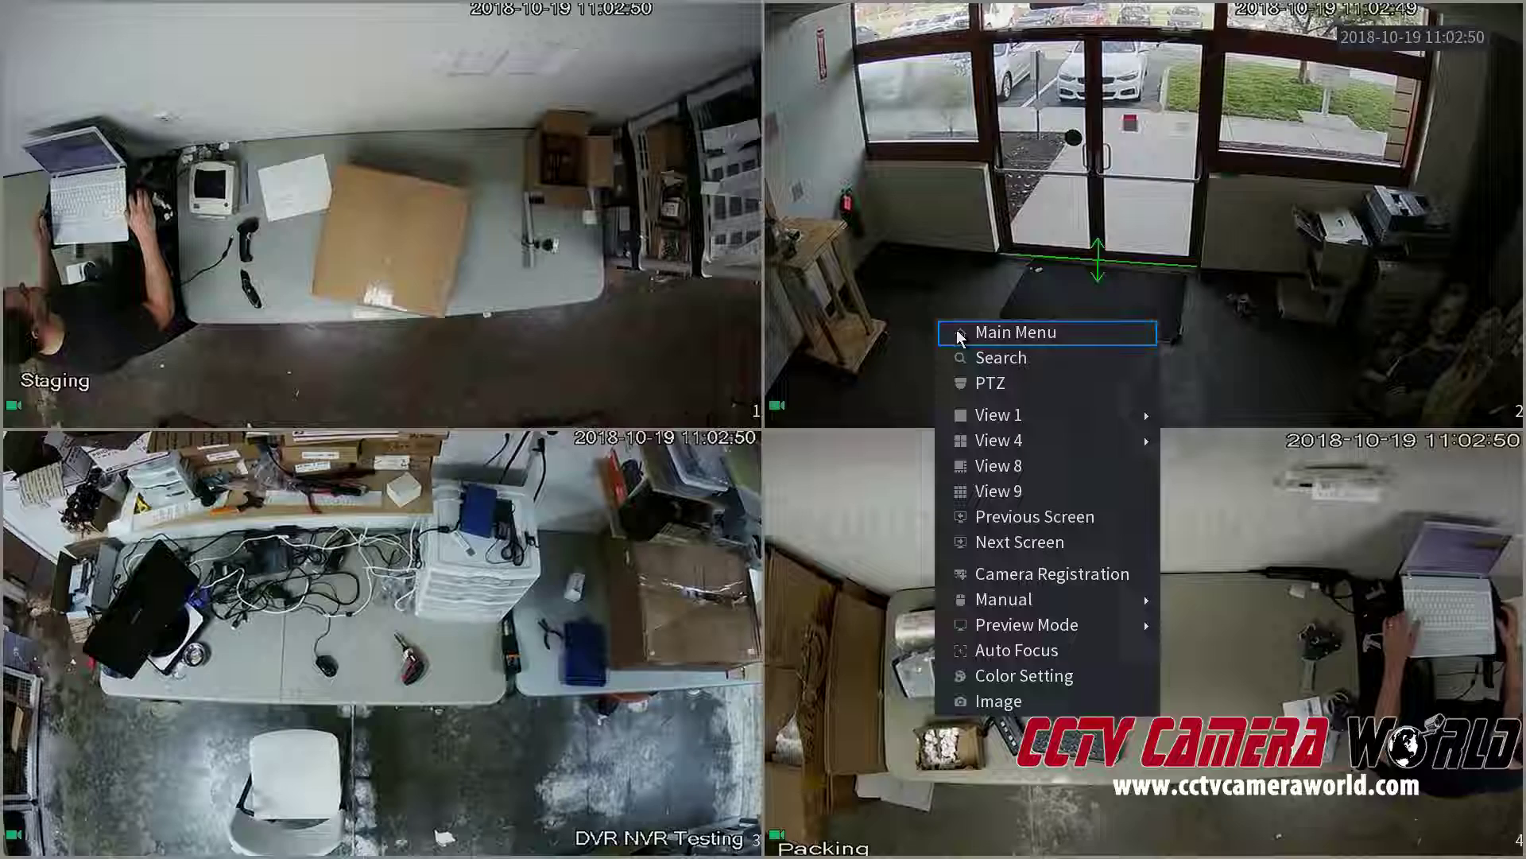
# Show Camera > Image adjustments for channel 2 and open its More Setting options.
pyautogui.click(960, 338)
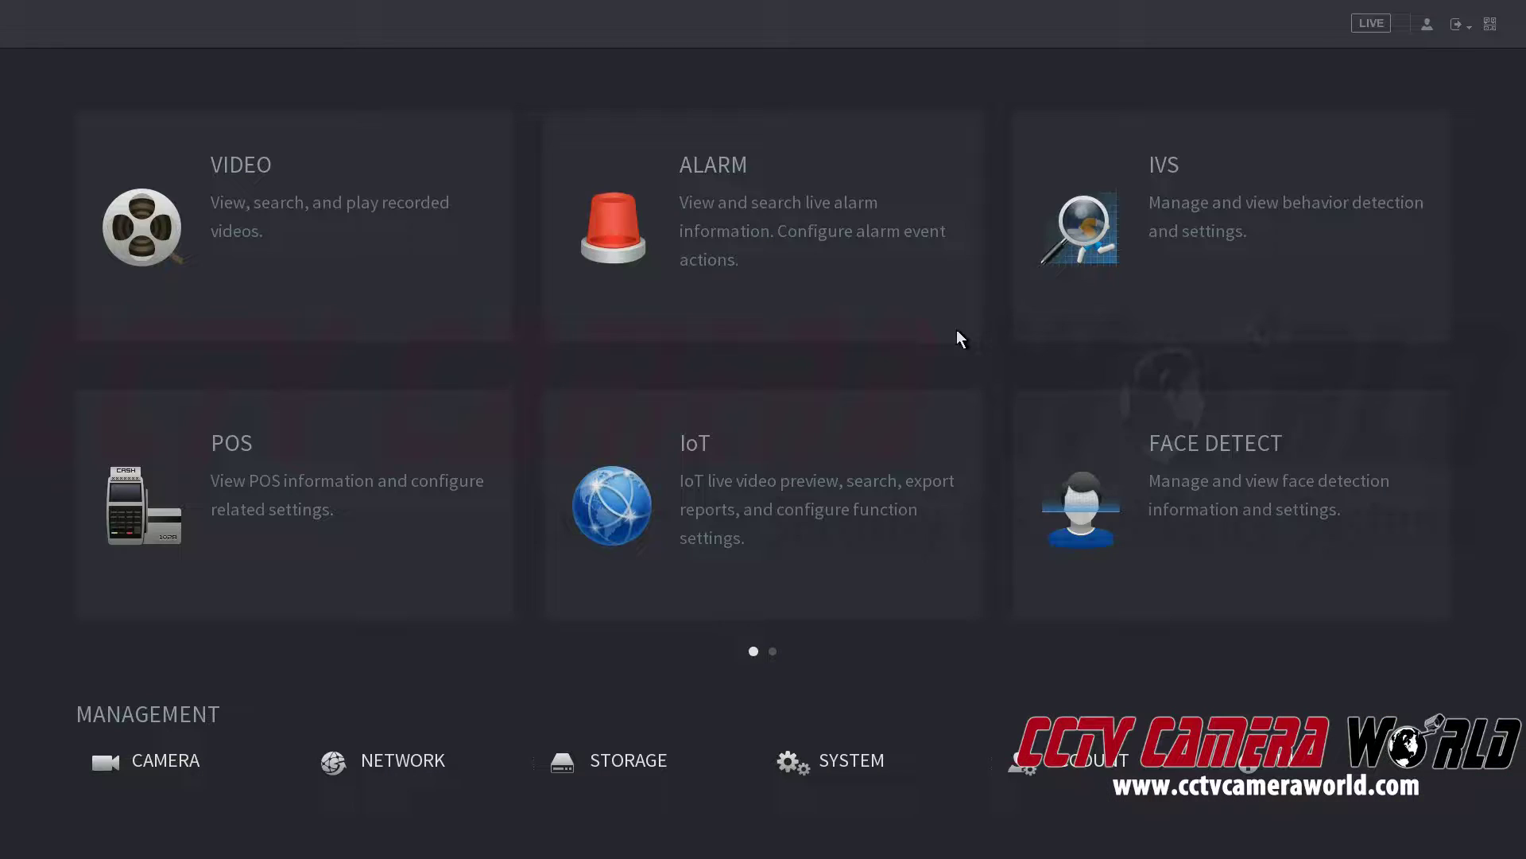
pyautogui.click(238, 761)
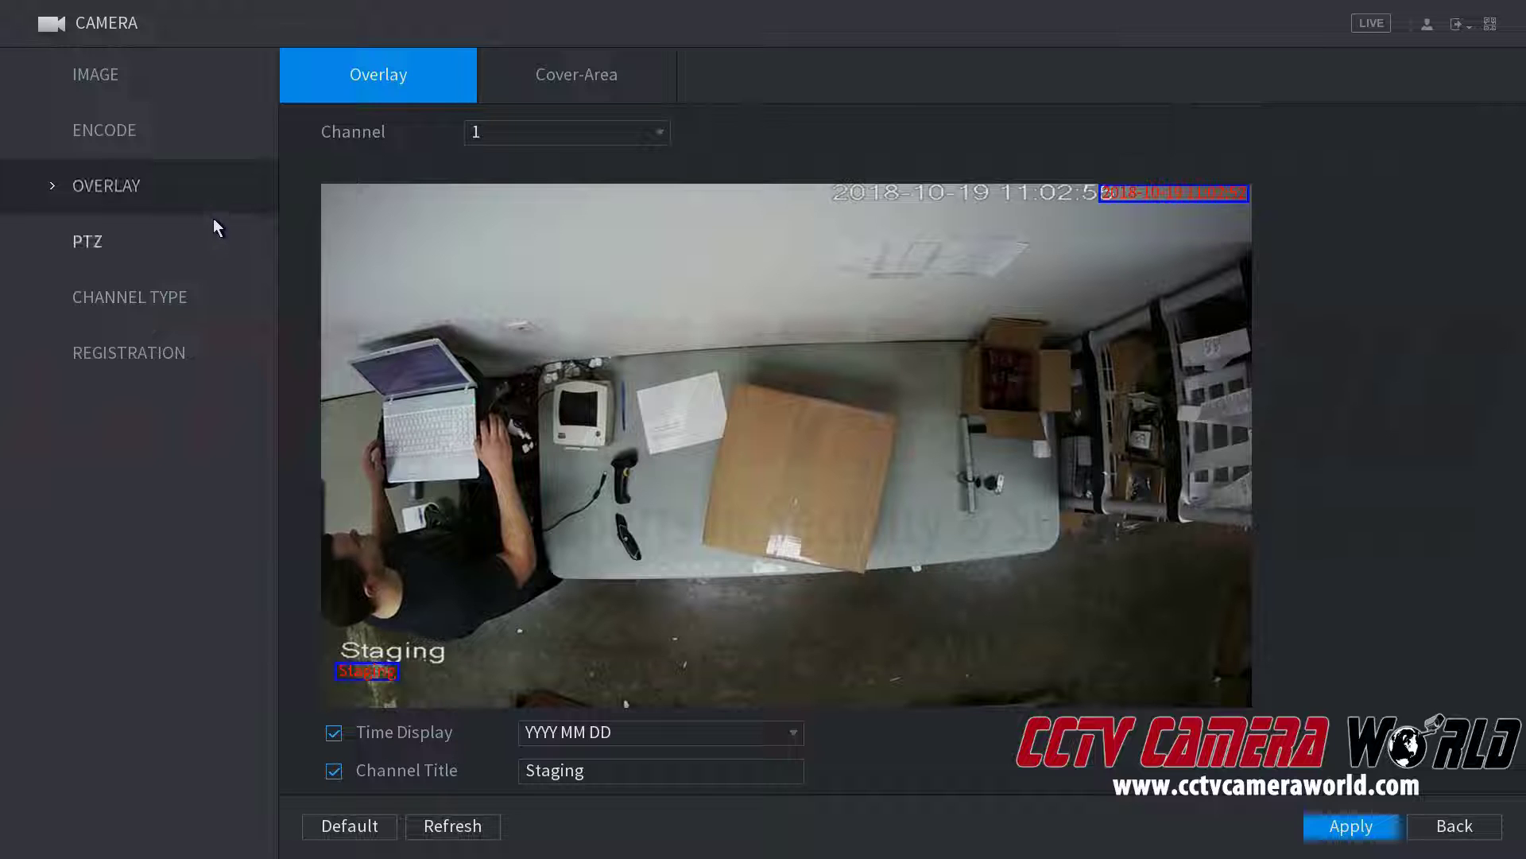
pyautogui.click(176, 81)
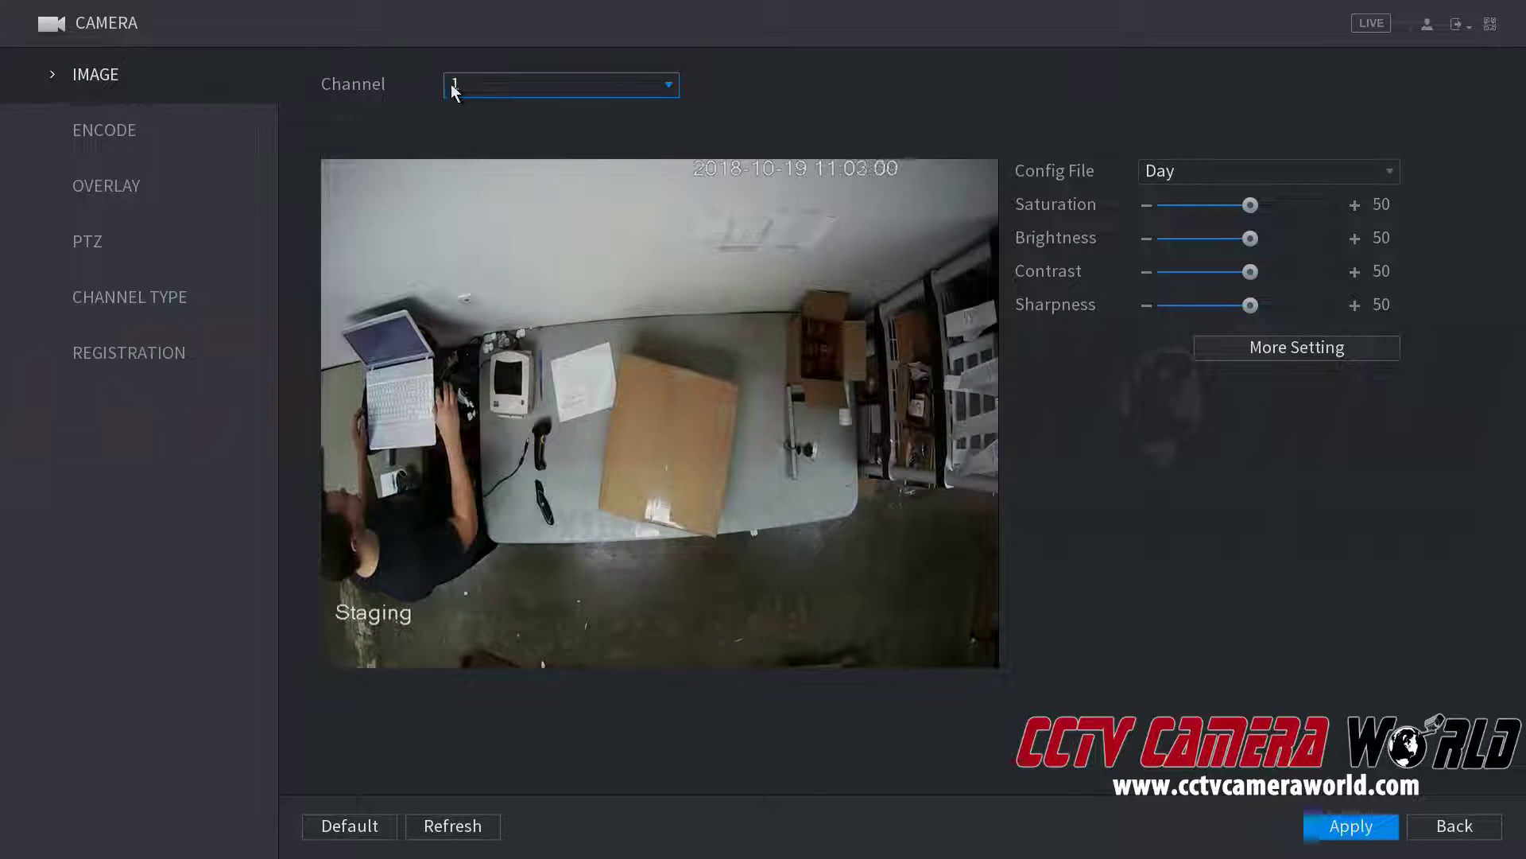
pyautogui.click(453, 90)
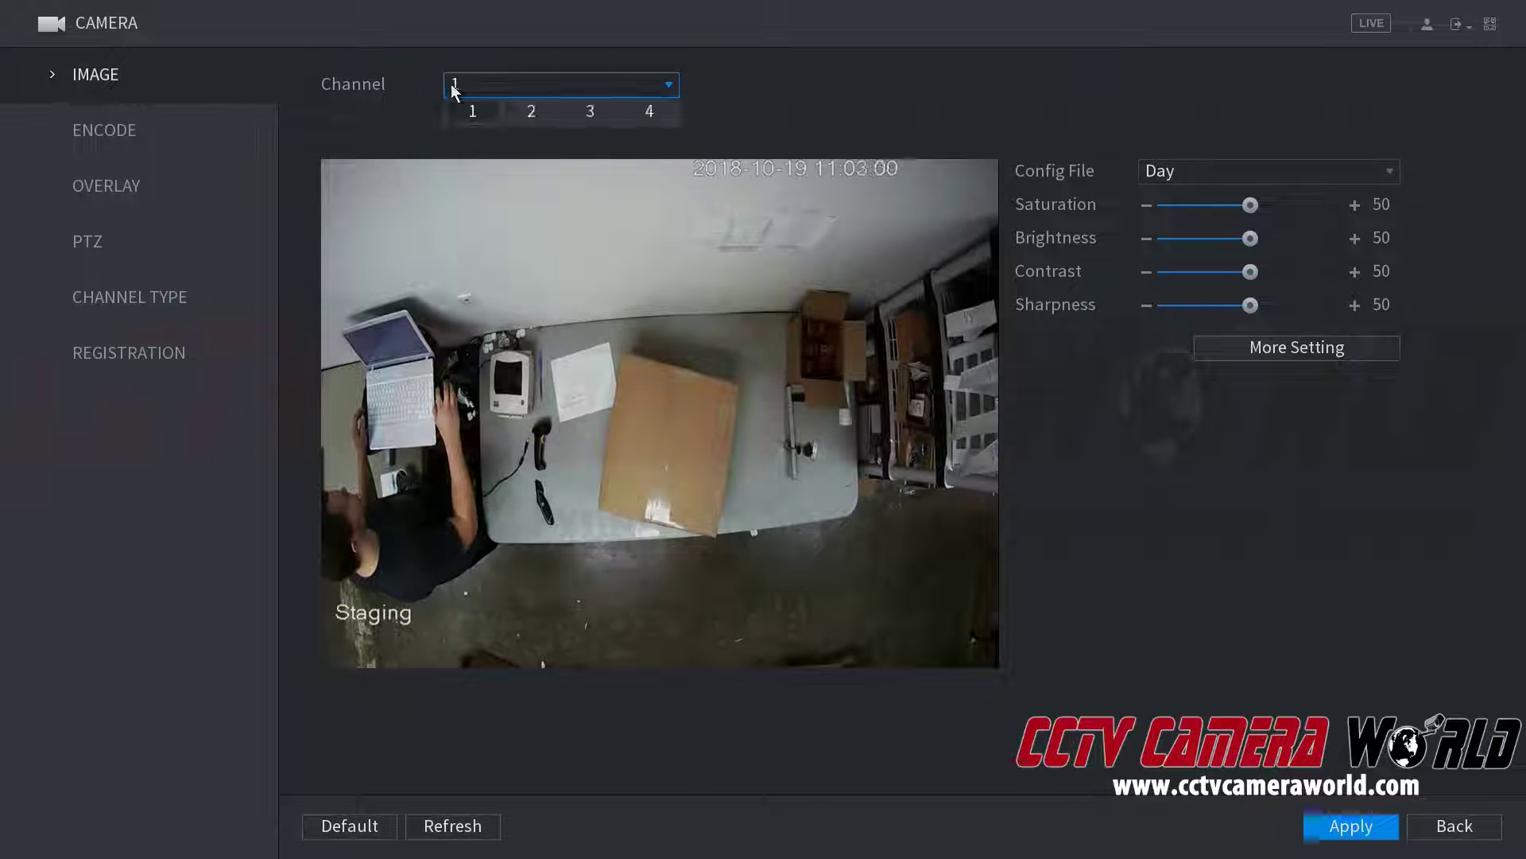
pyautogui.click(528, 112)
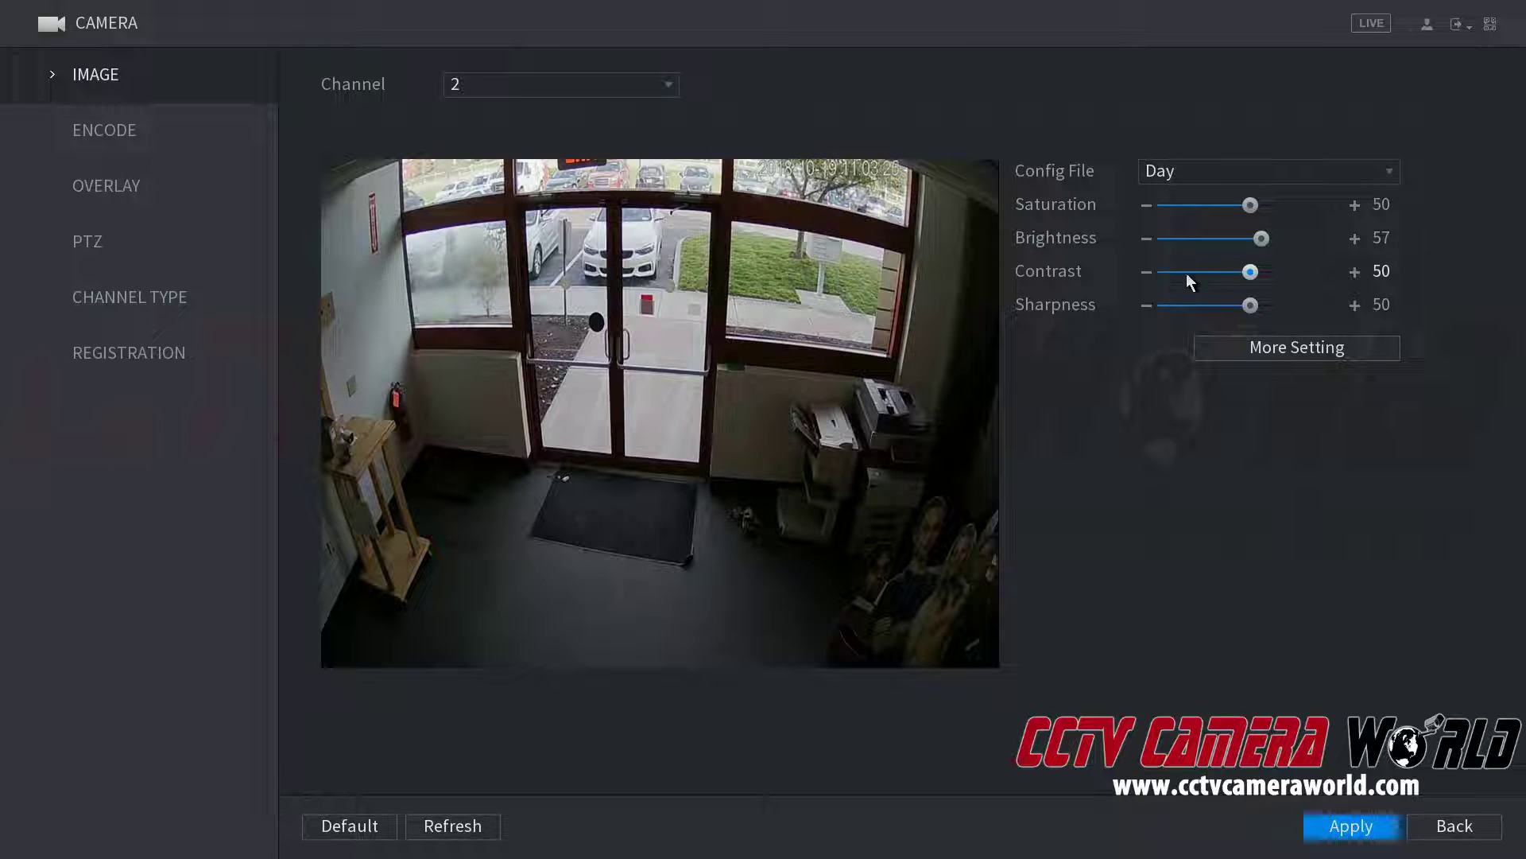
pyautogui.click(1295, 351)
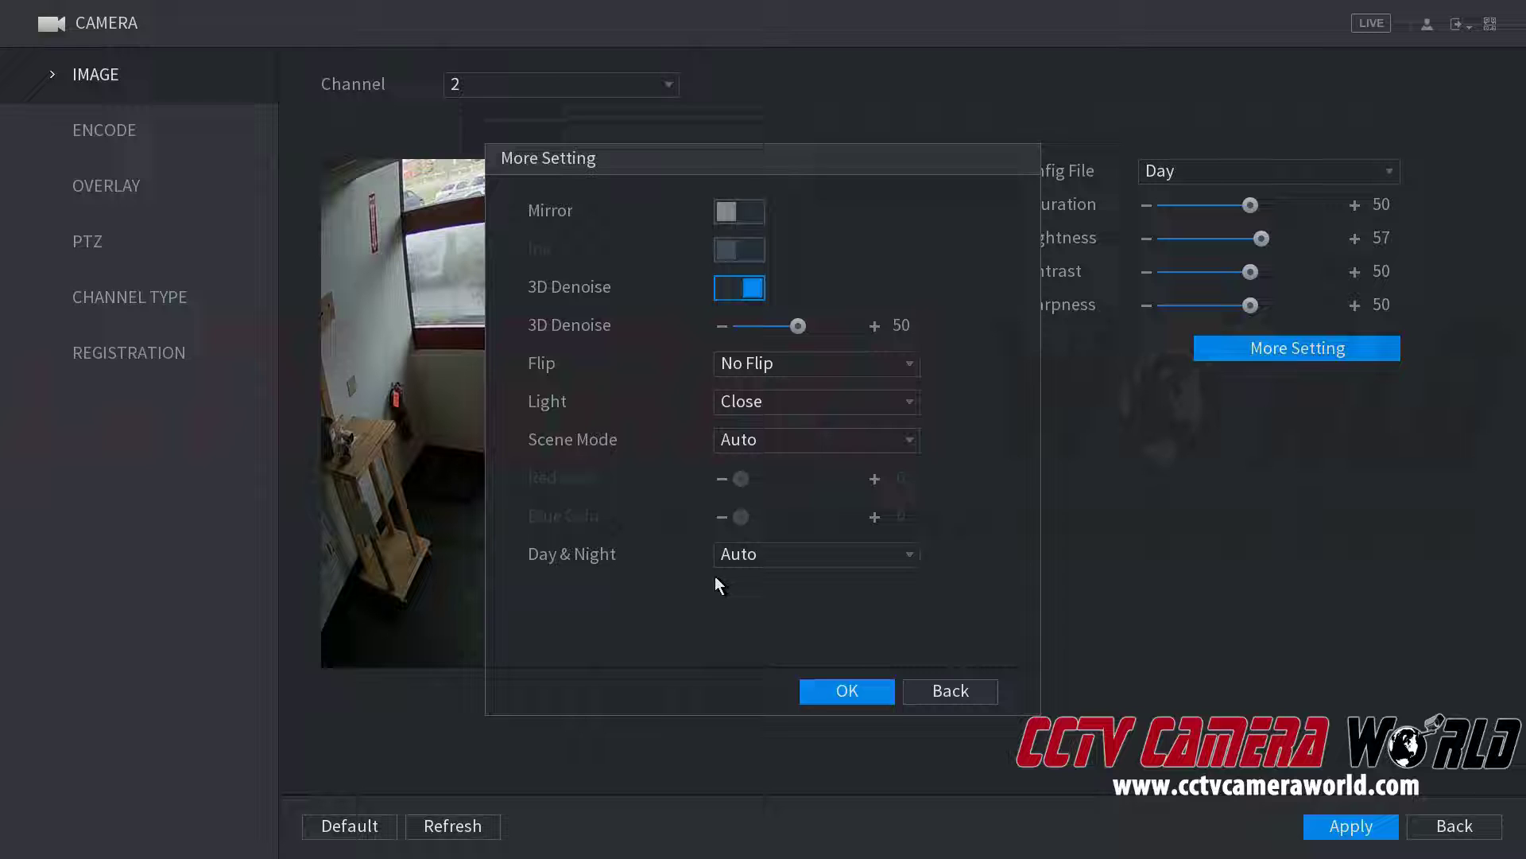
pyautogui.click(754, 397)
pyautogui.click(753, 396)
pyautogui.click(743, 360)
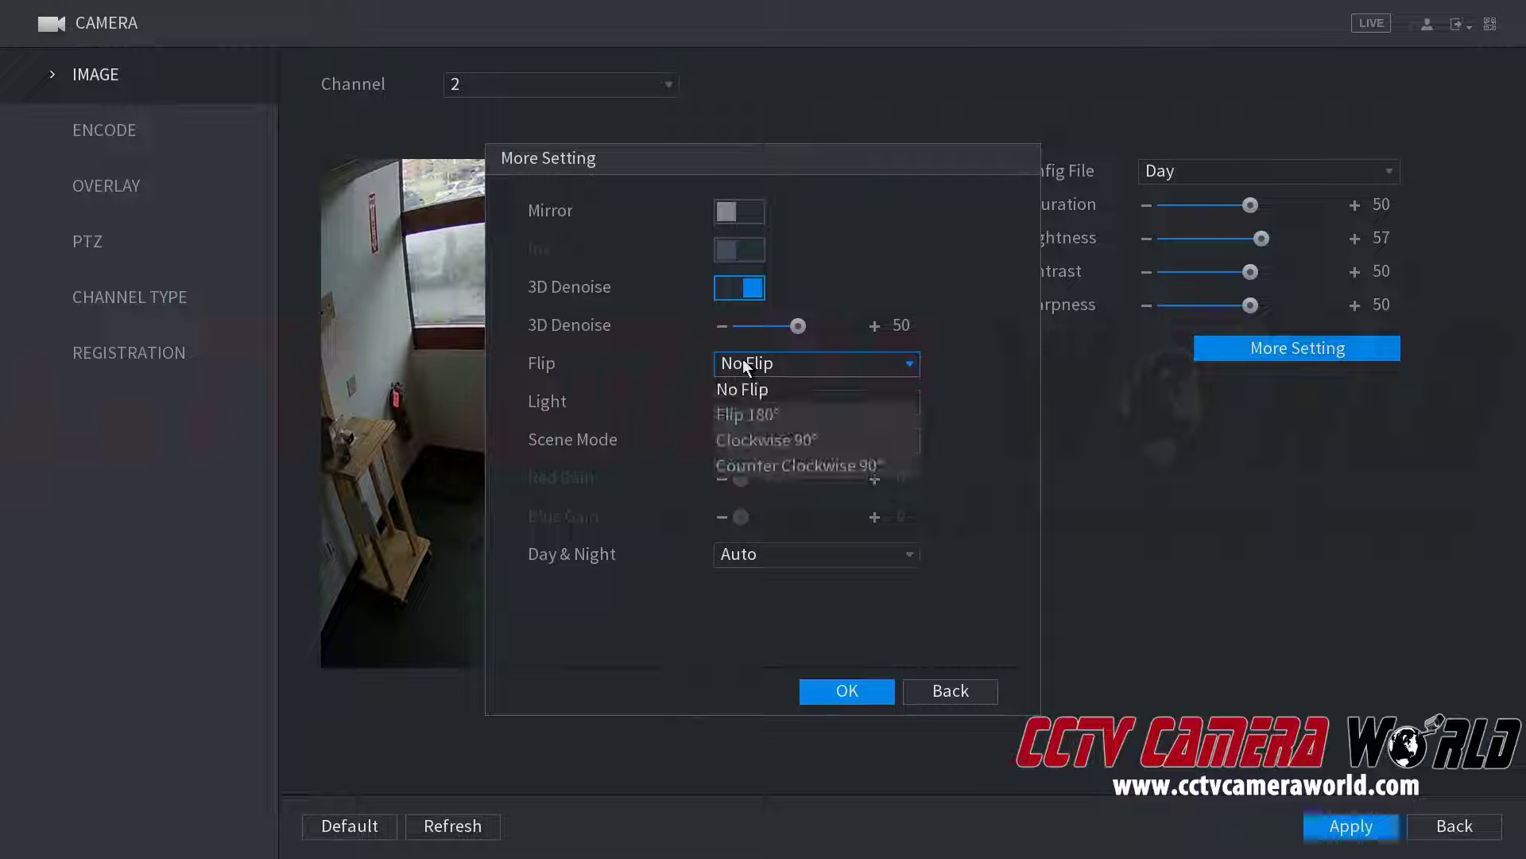
pyautogui.click(754, 380)
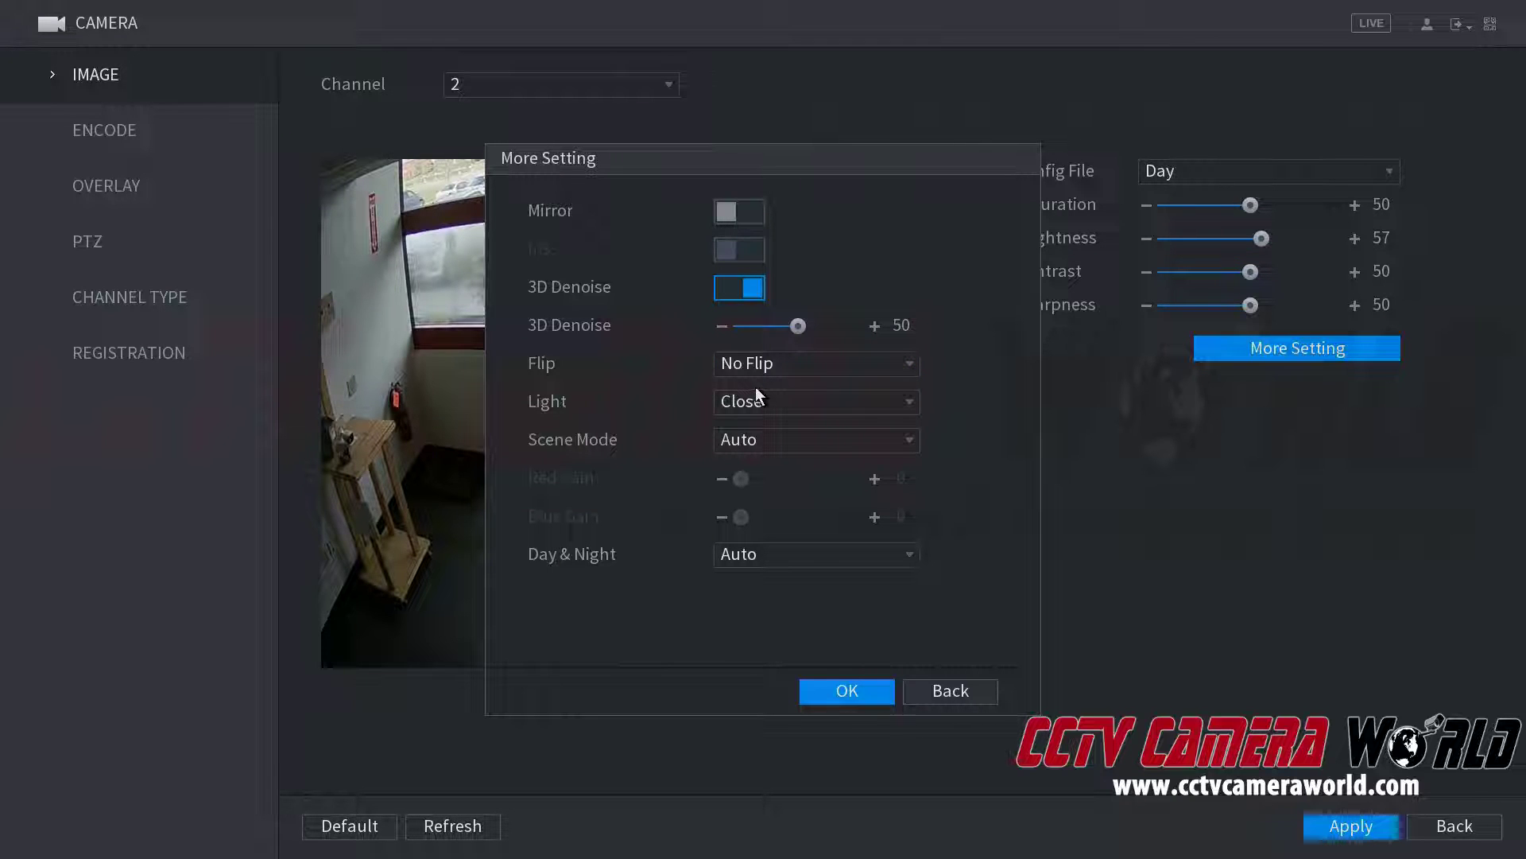
pyautogui.rightClick(916, 332)
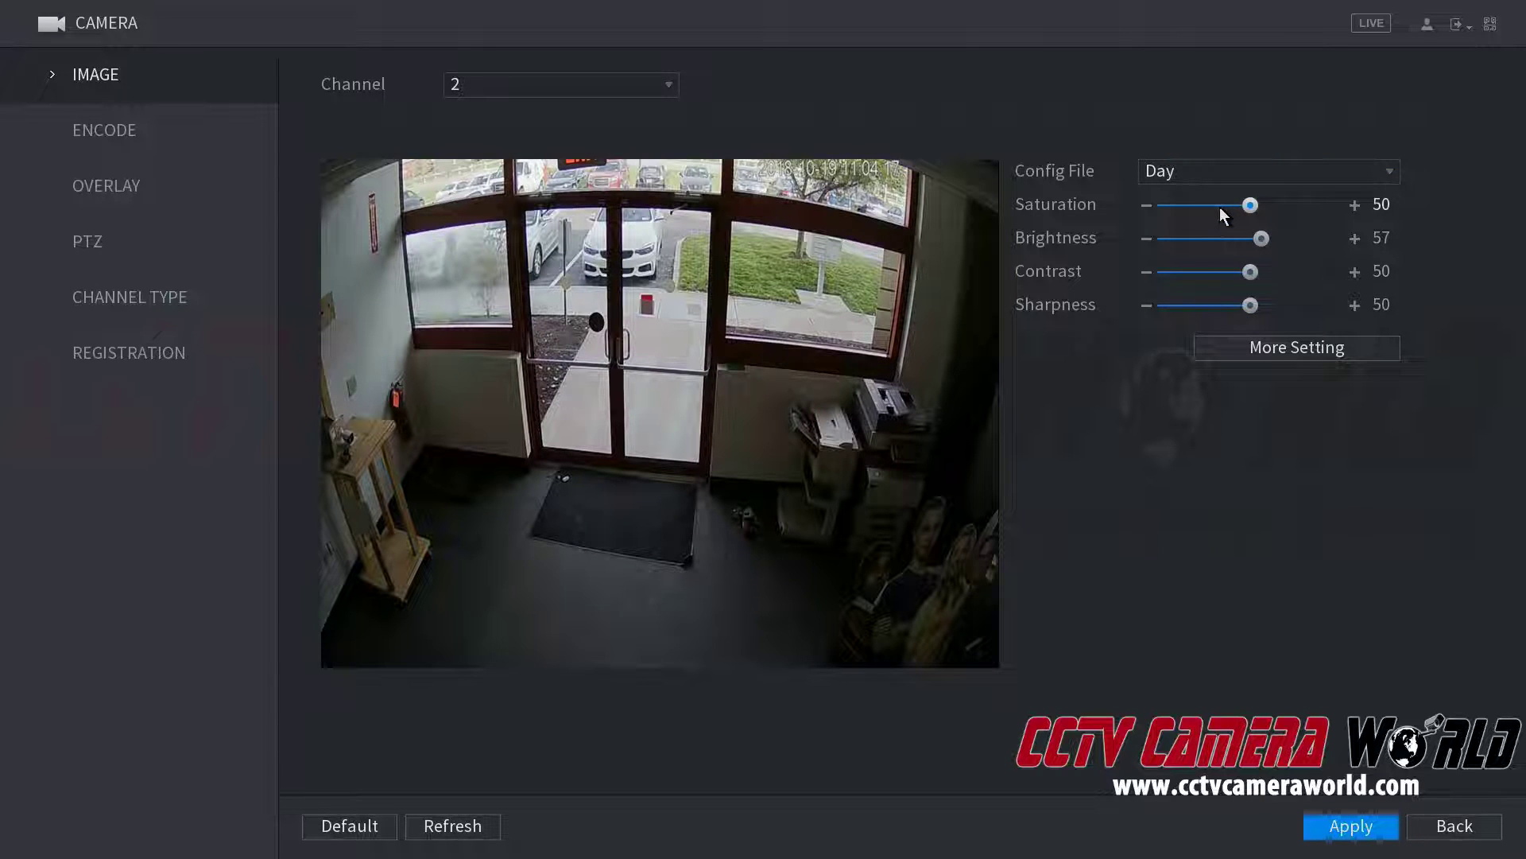
pyautogui.click(1180, 207)
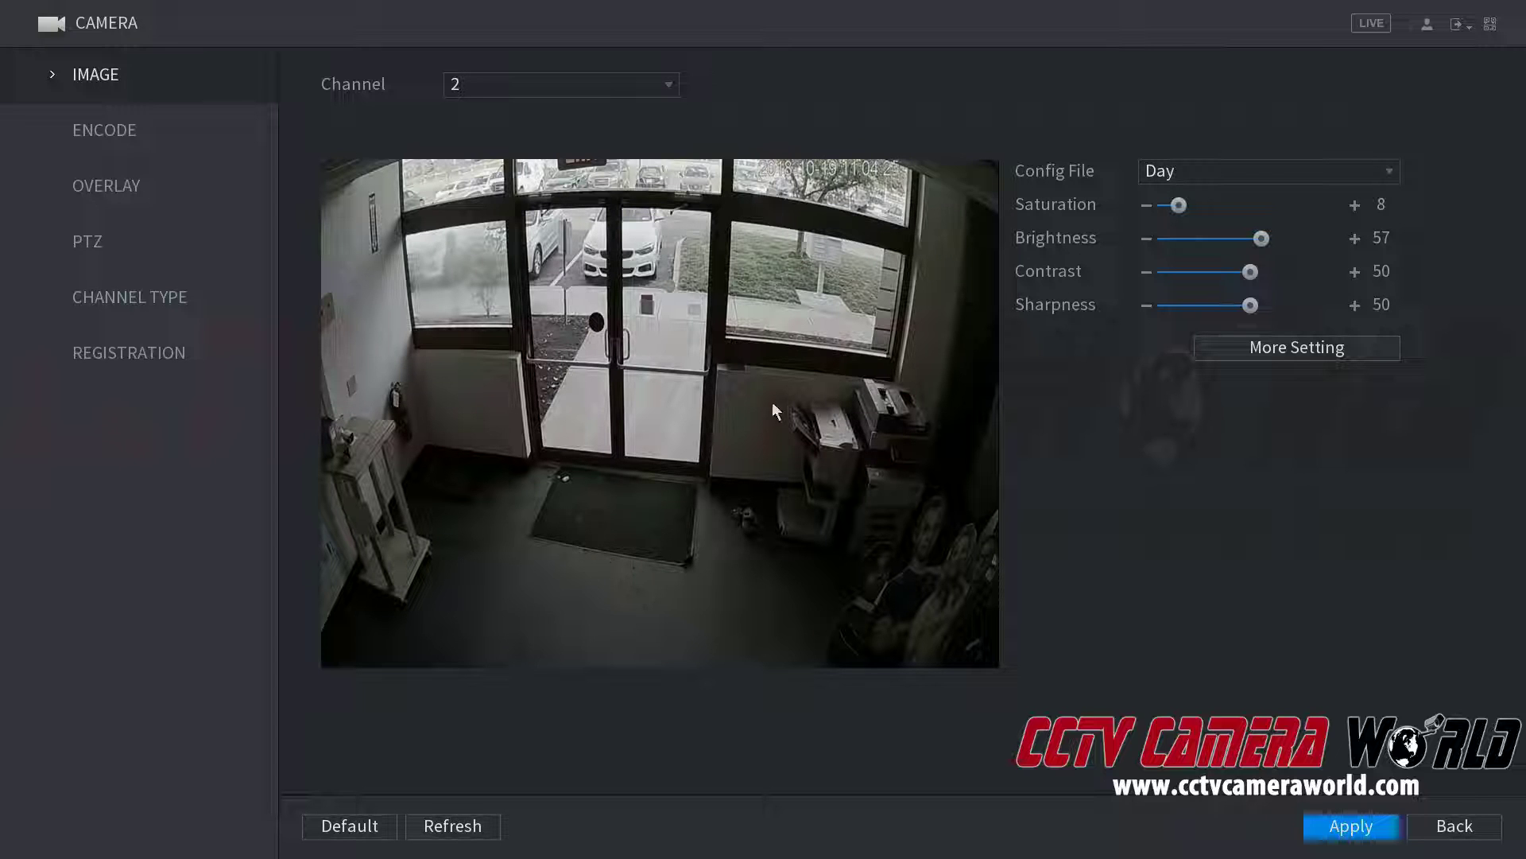
pyautogui.moveTo(1223, 215); pyautogui.dragTo(1249, 205)
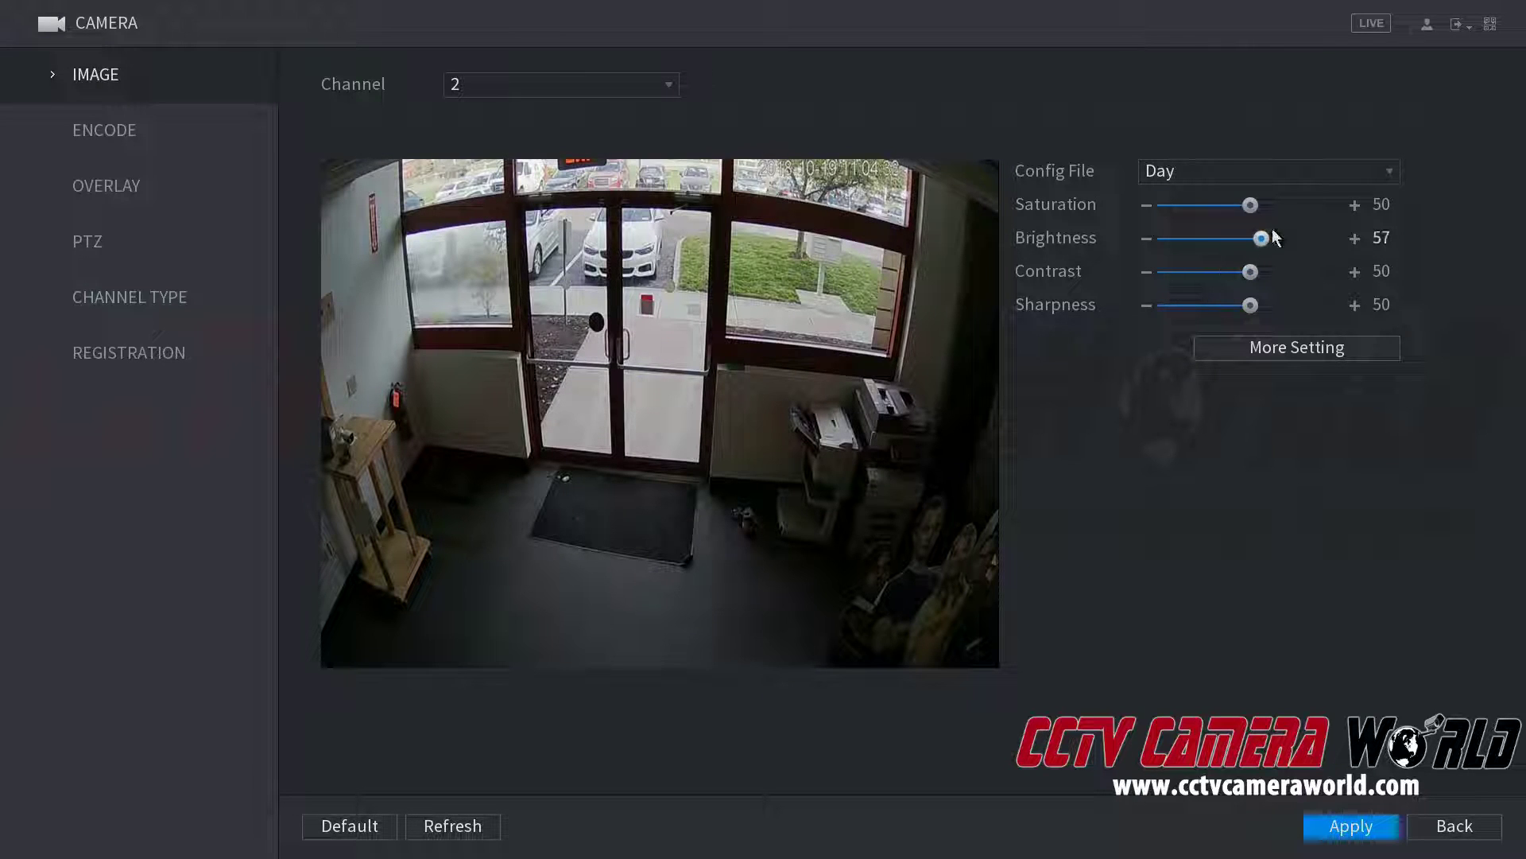
# Swing channel 2's brightness between 93 and 16, then settle it at 58.
pyautogui.moveTo(1261, 238); pyautogui.dragTo(1323, 239)
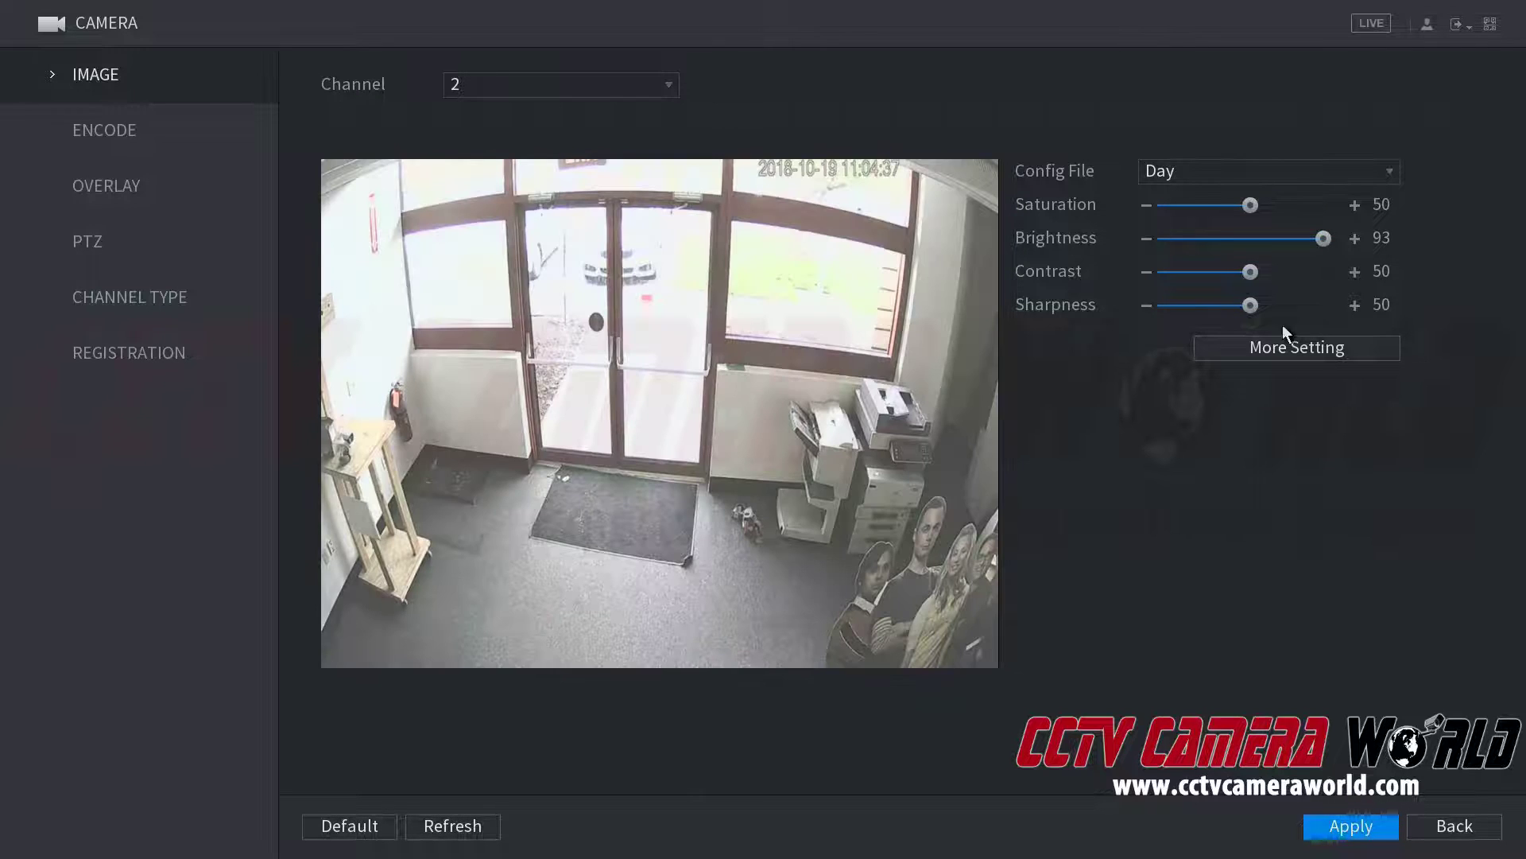
pyautogui.click(1193, 239)
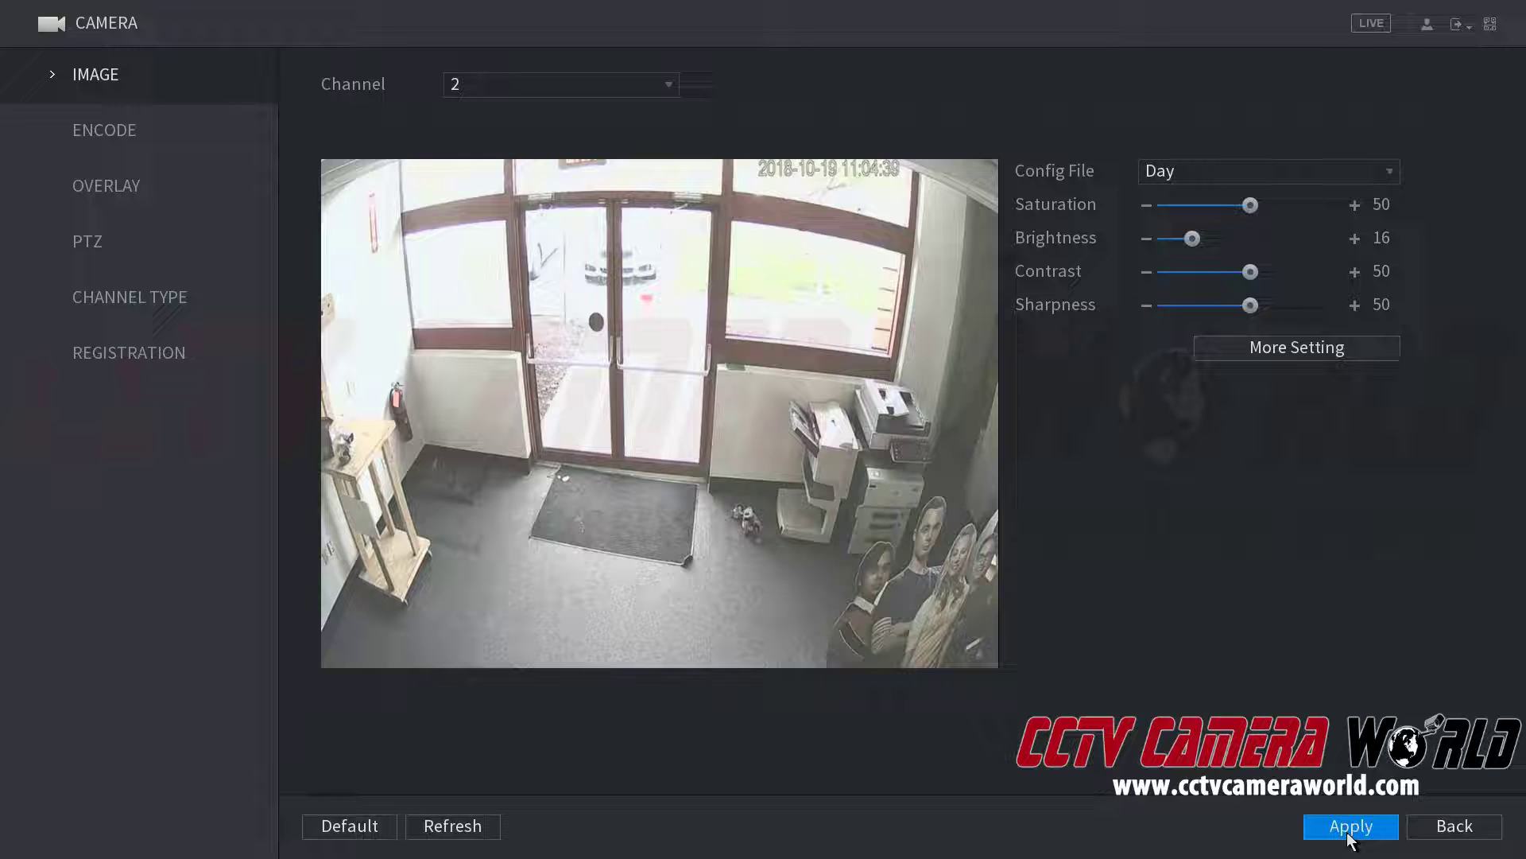
pyautogui.click(1249, 238)
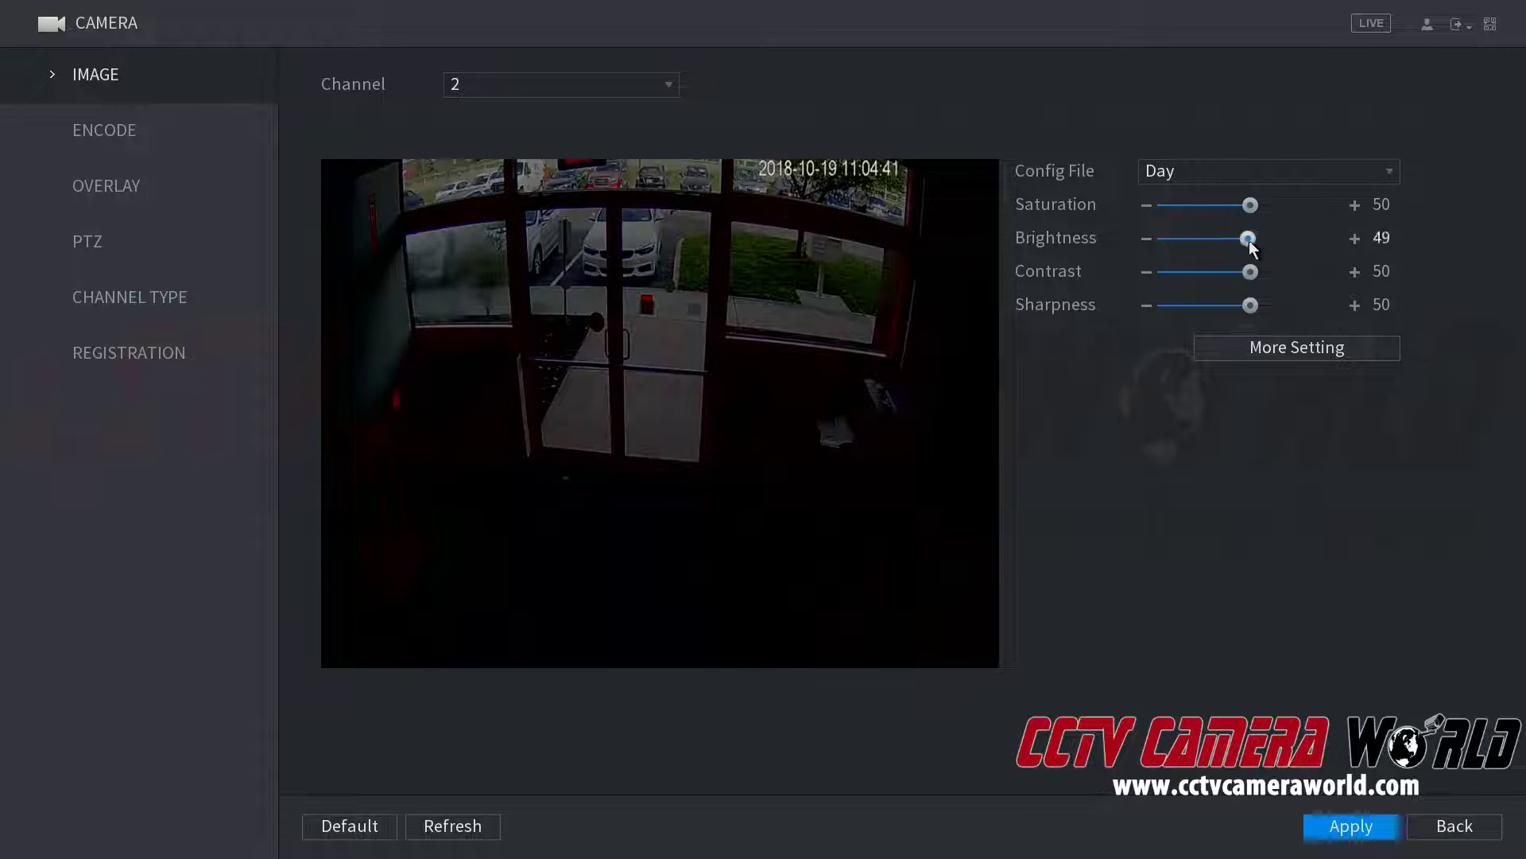
pyautogui.moveTo(1271, 240); pyautogui.dragTo(1269, 240)
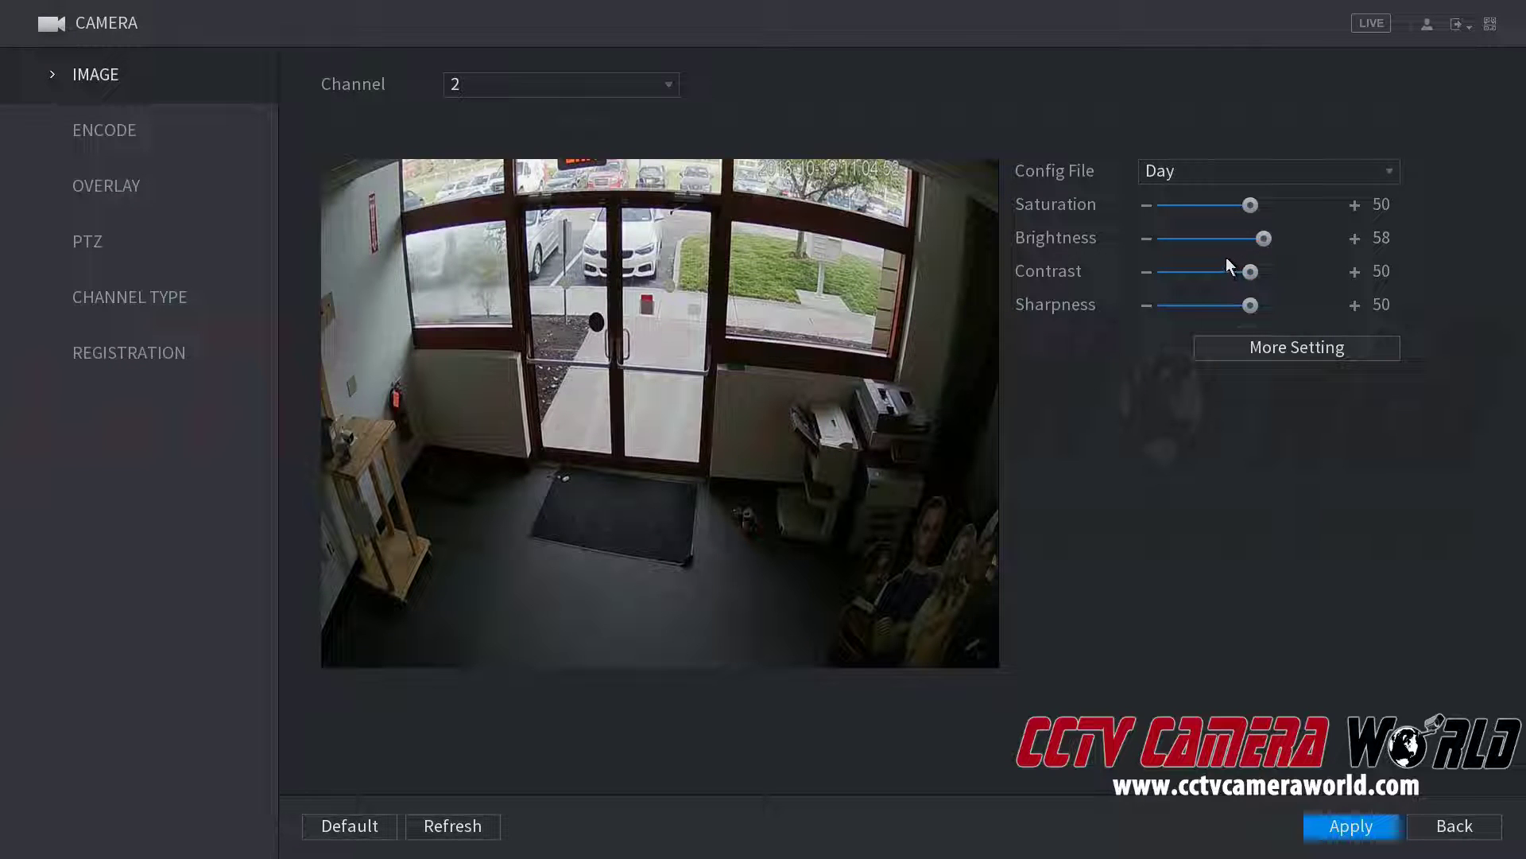
pyautogui.click(1336, 272)
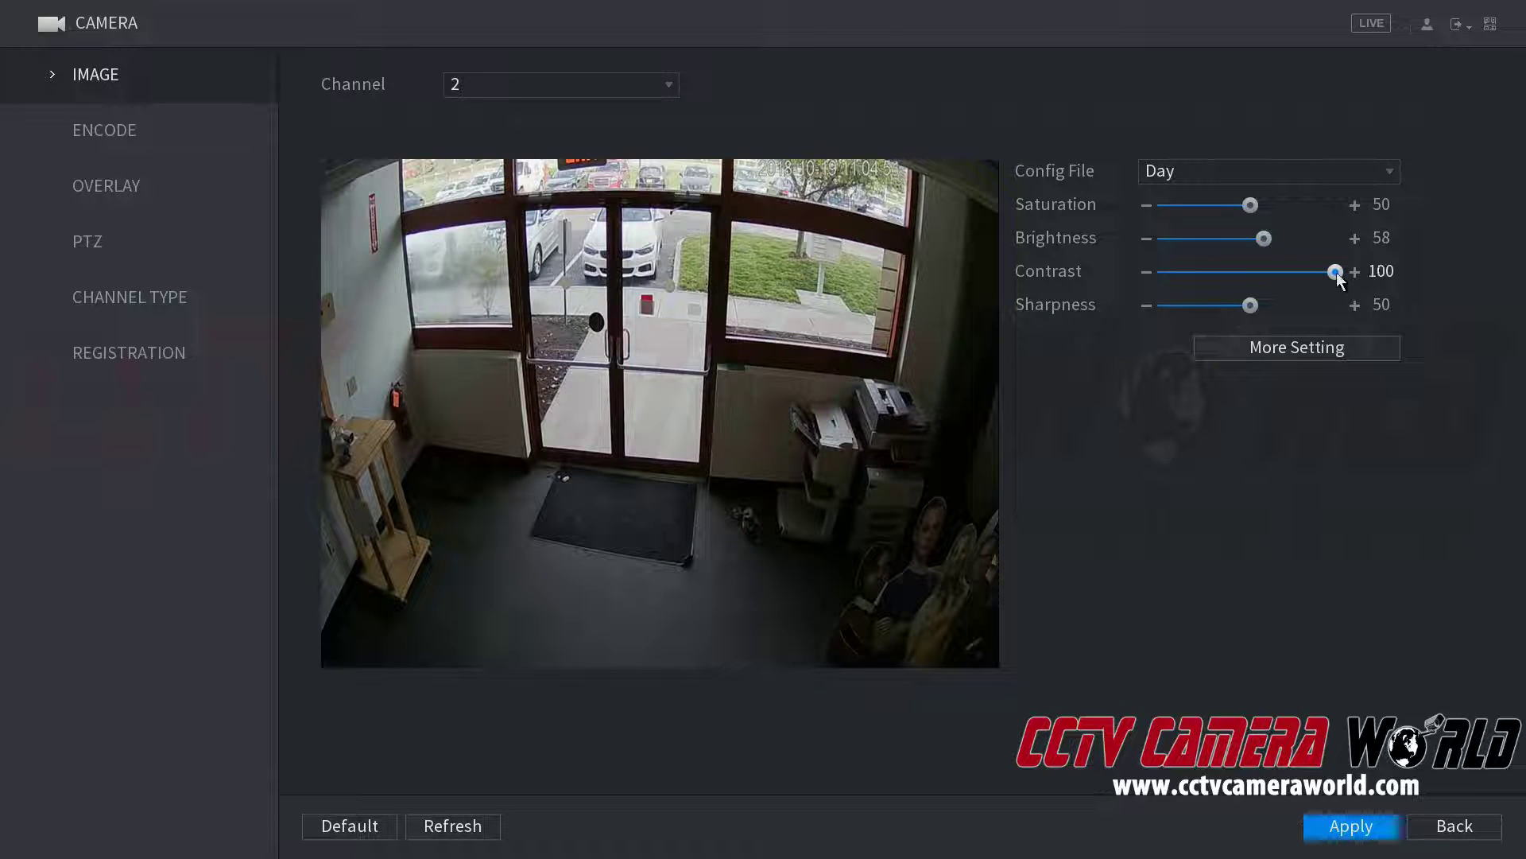
pyautogui.click(1349, 826)
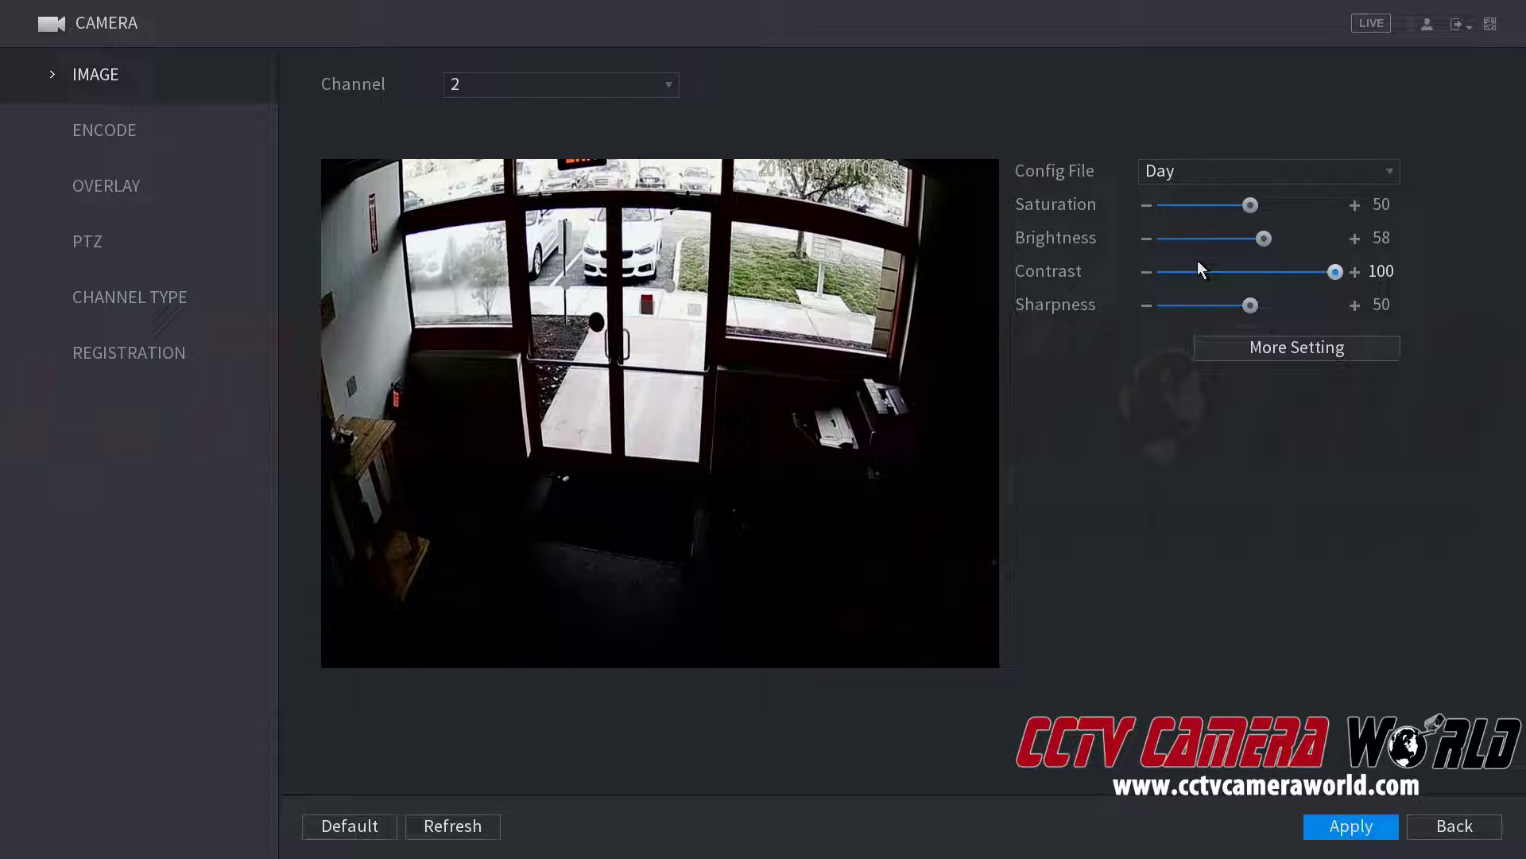
pyautogui.moveTo(1190, 270); pyautogui.dragTo(1164, 273)
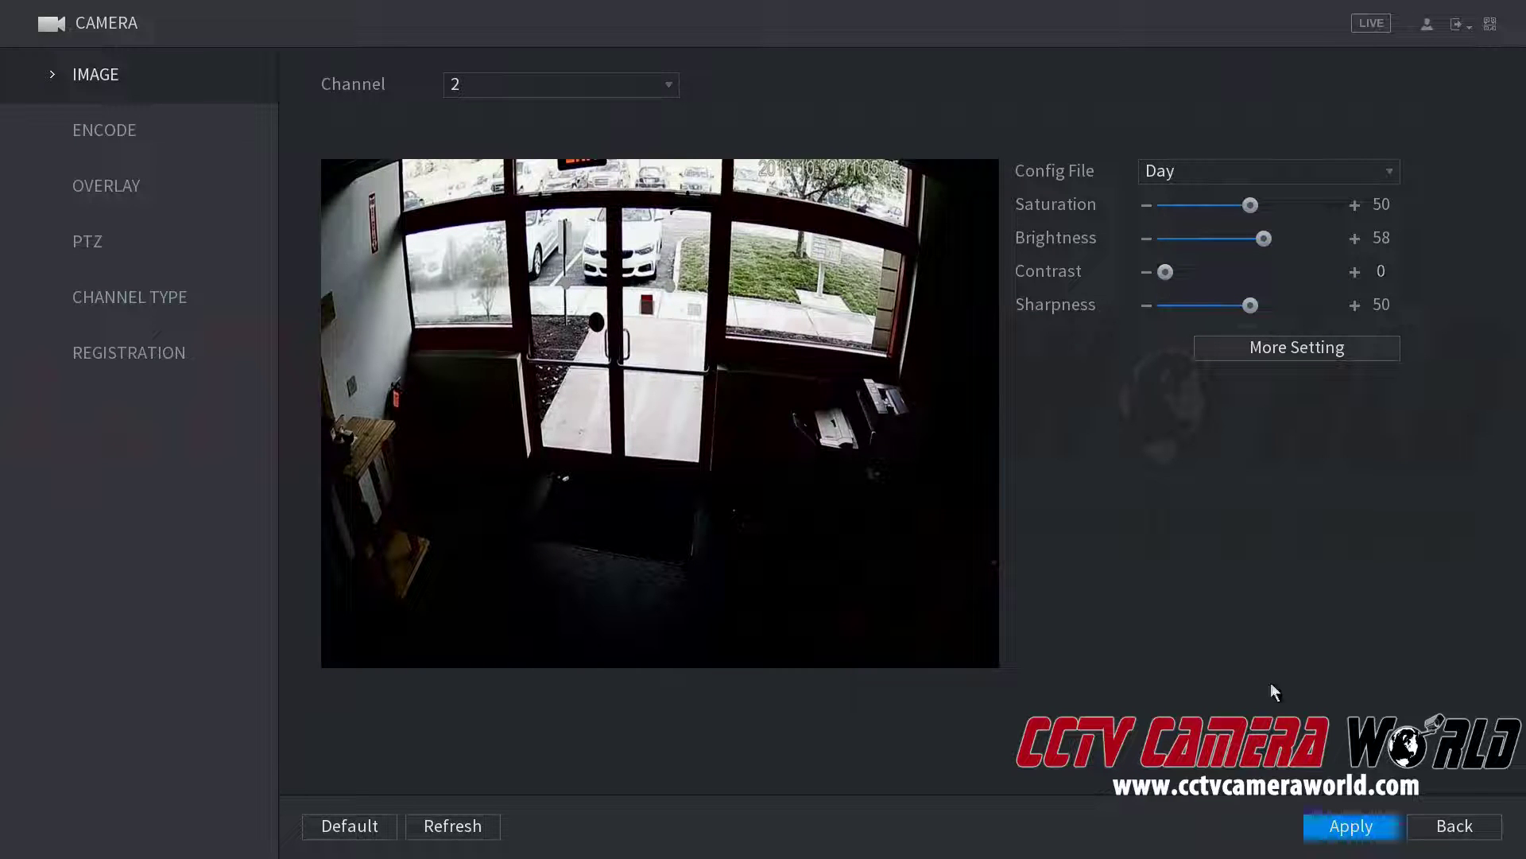
pyautogui.click(1349, 825)
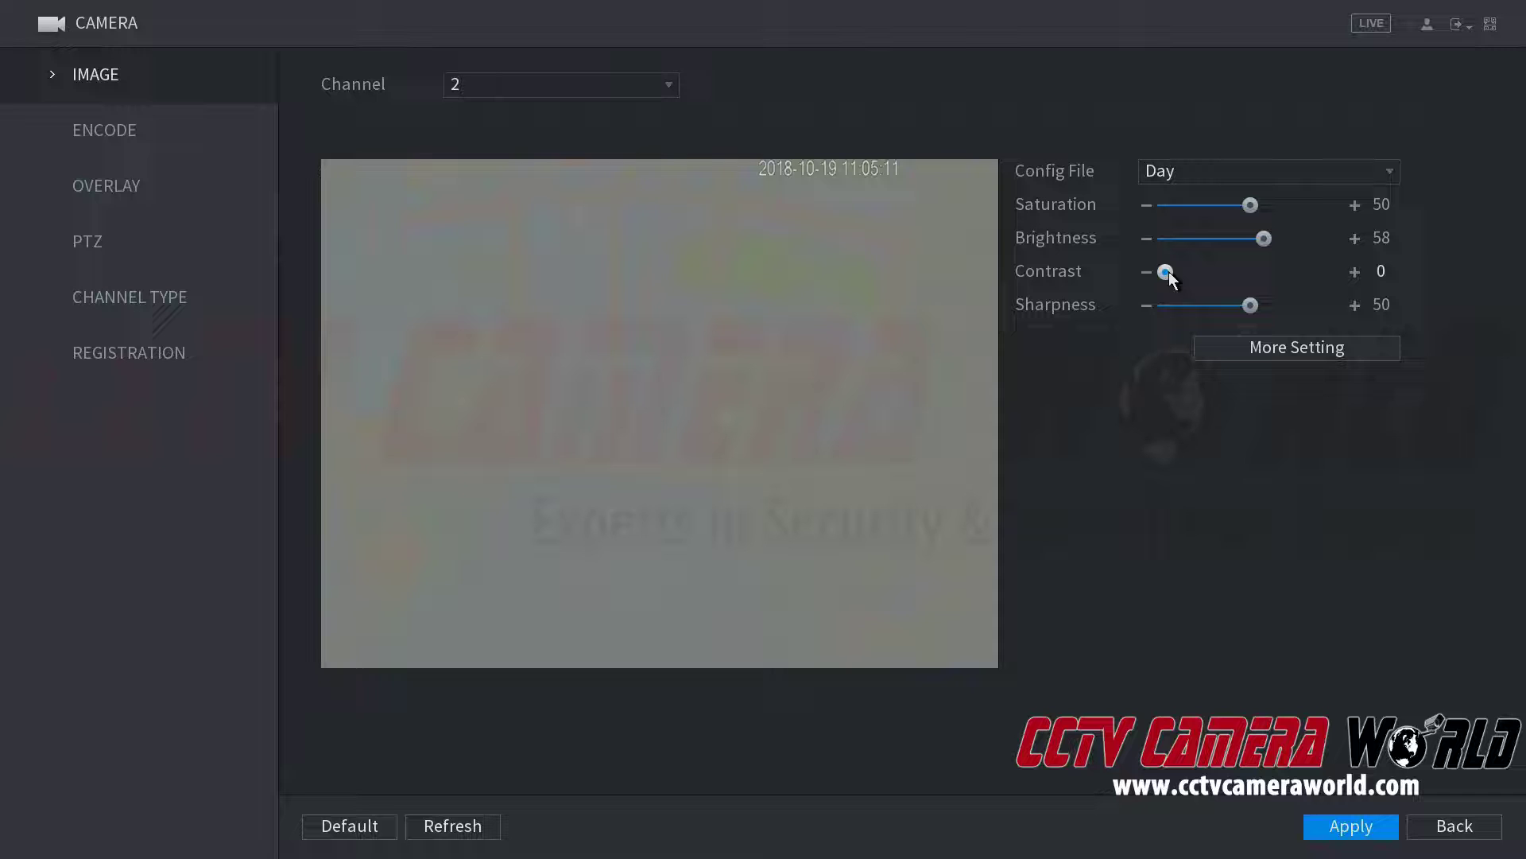
pyautogui.moveTo(1166, 272); pyautogui.dragTo(1254, 281)
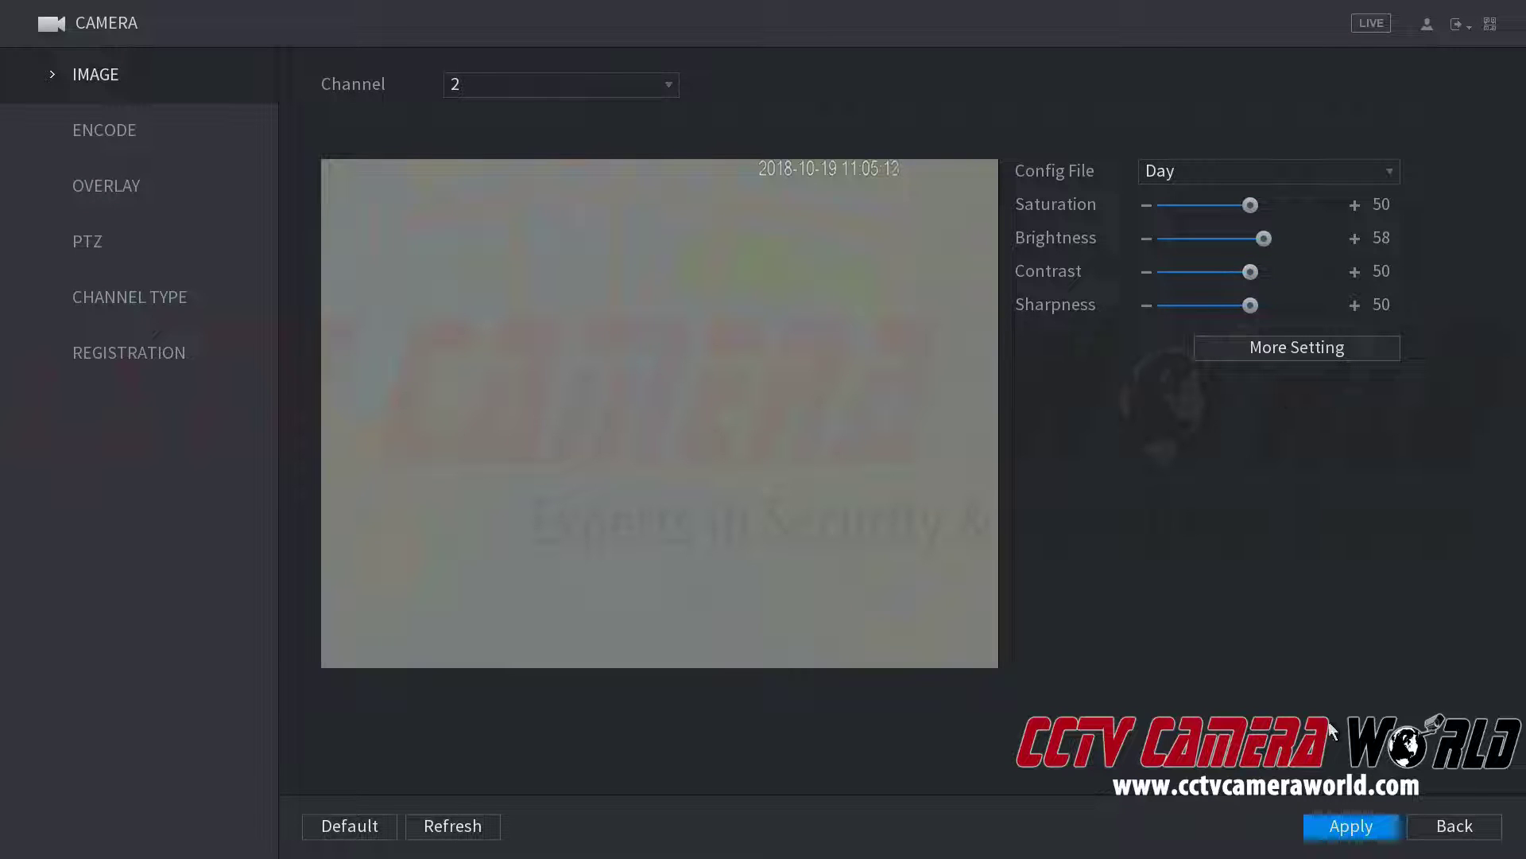
pyautogui.click(1350, 825)
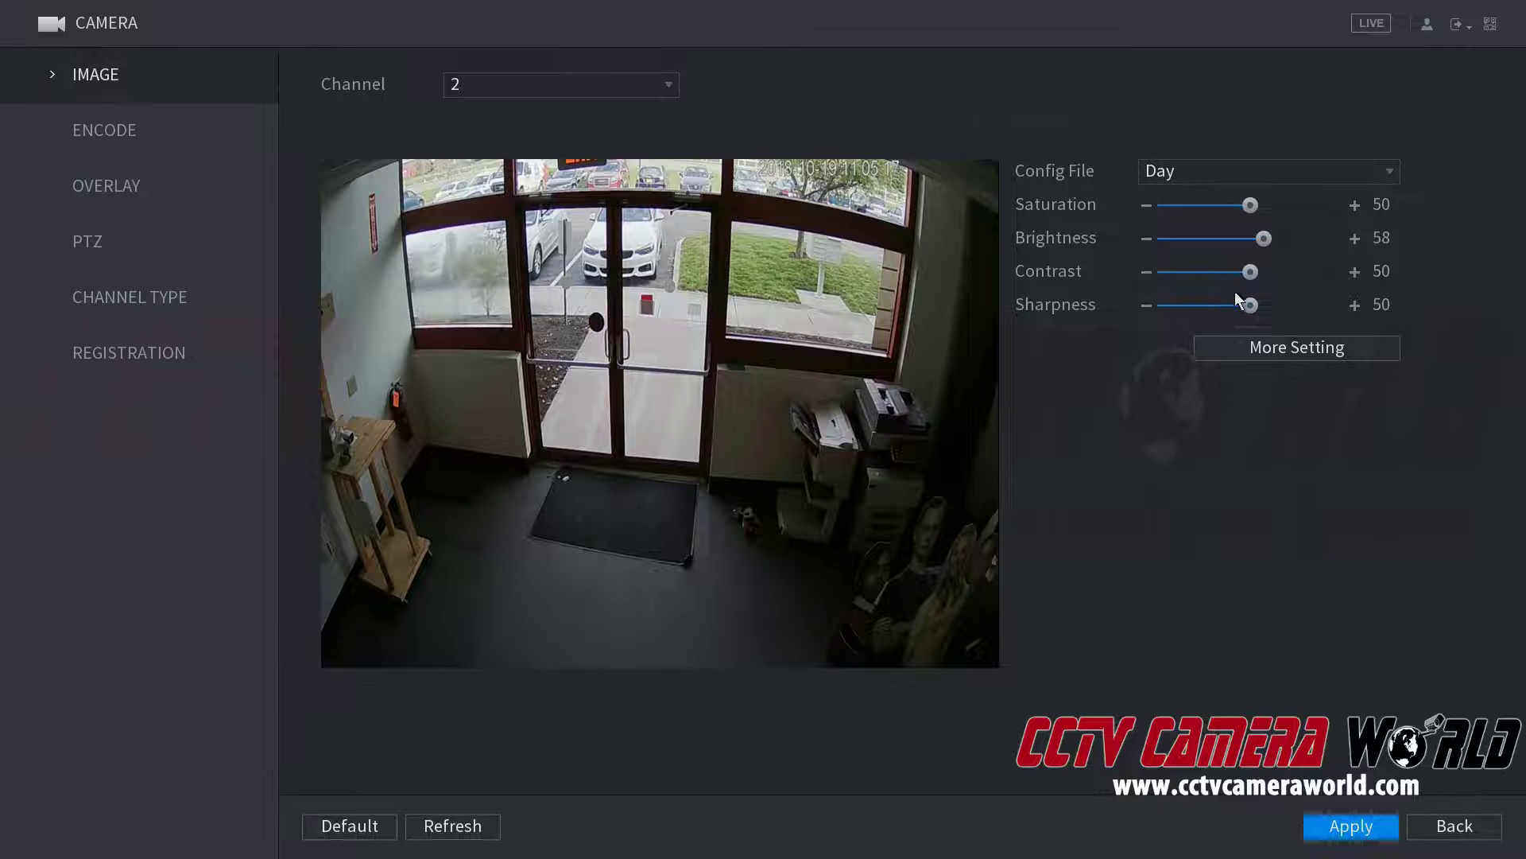
# Push channel 2's sharpness to maximum, then bring it back to about 50.
pyautogui.moveTo(1250, 307); pyautogui.dragTo(1341, 306)
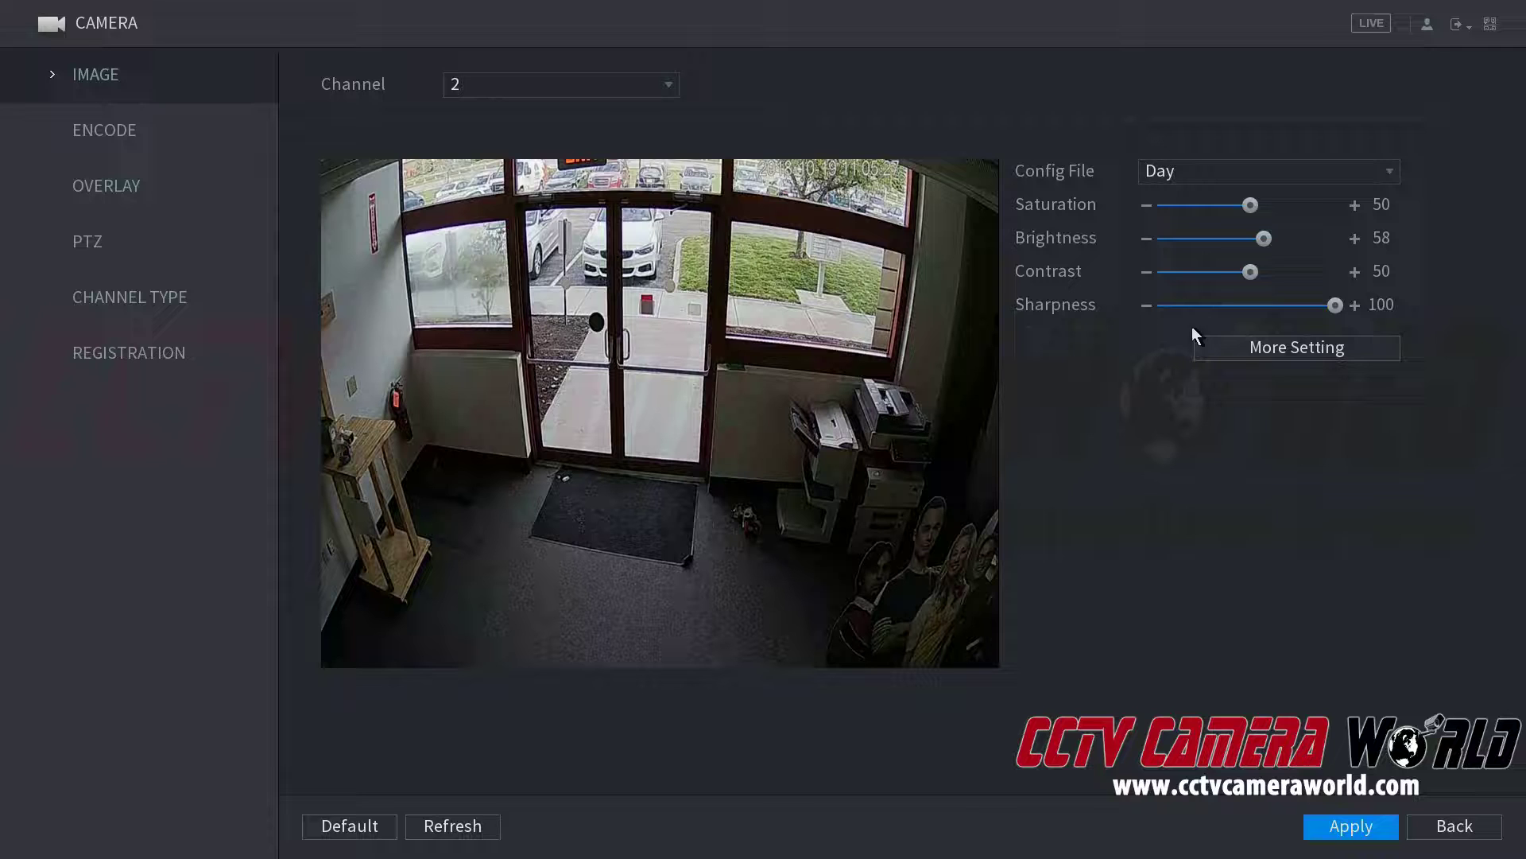
pyautogui.moveTo(1333, 305); pyautogui.dragTo(1257, 305)
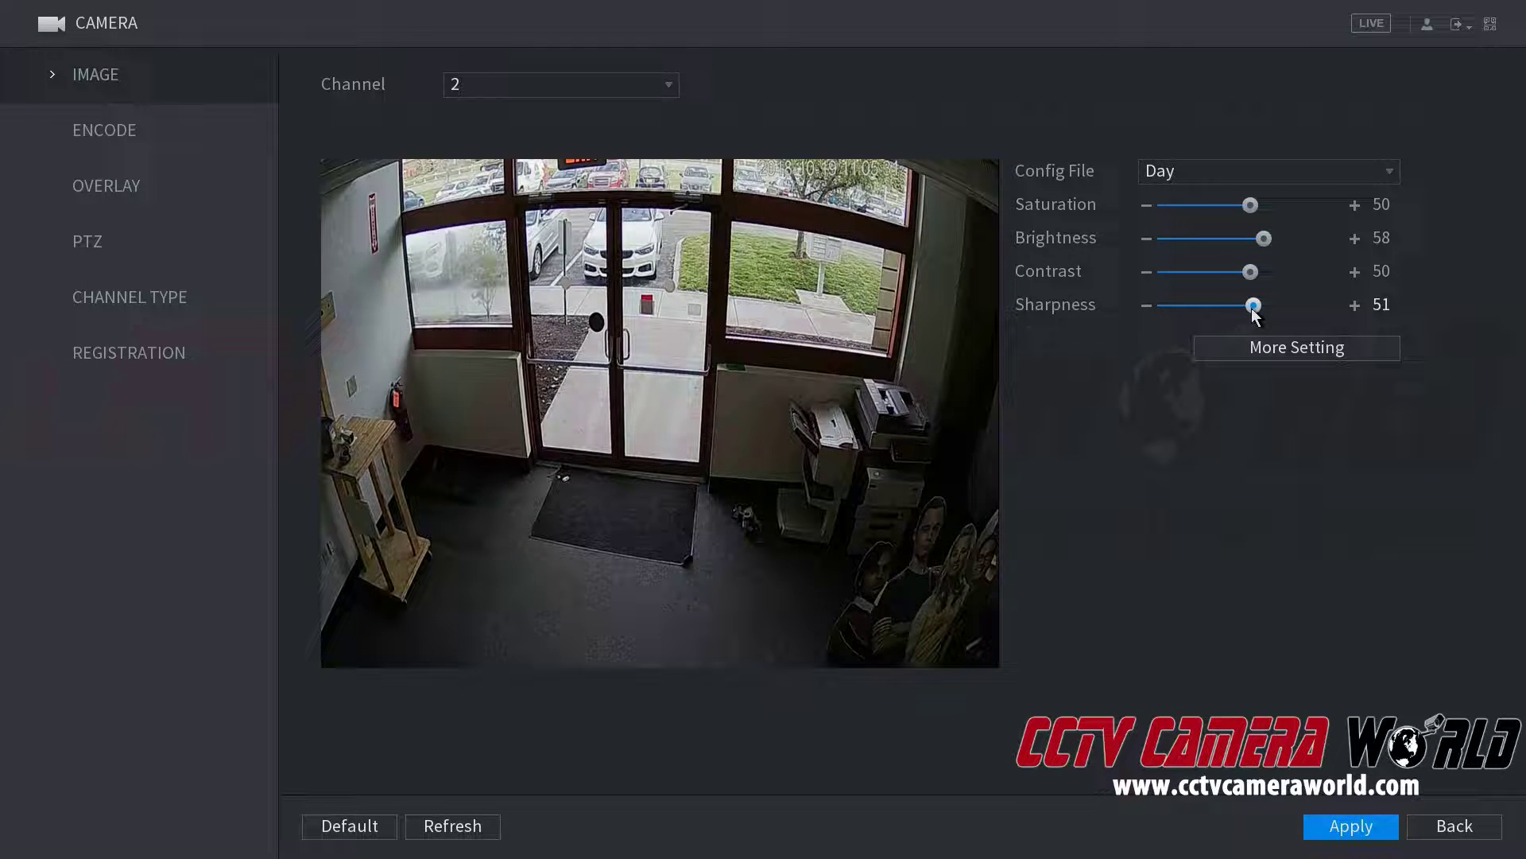
pyautogui.moveTo(1256, 306); pyautogui.dragTo(1249, 306)
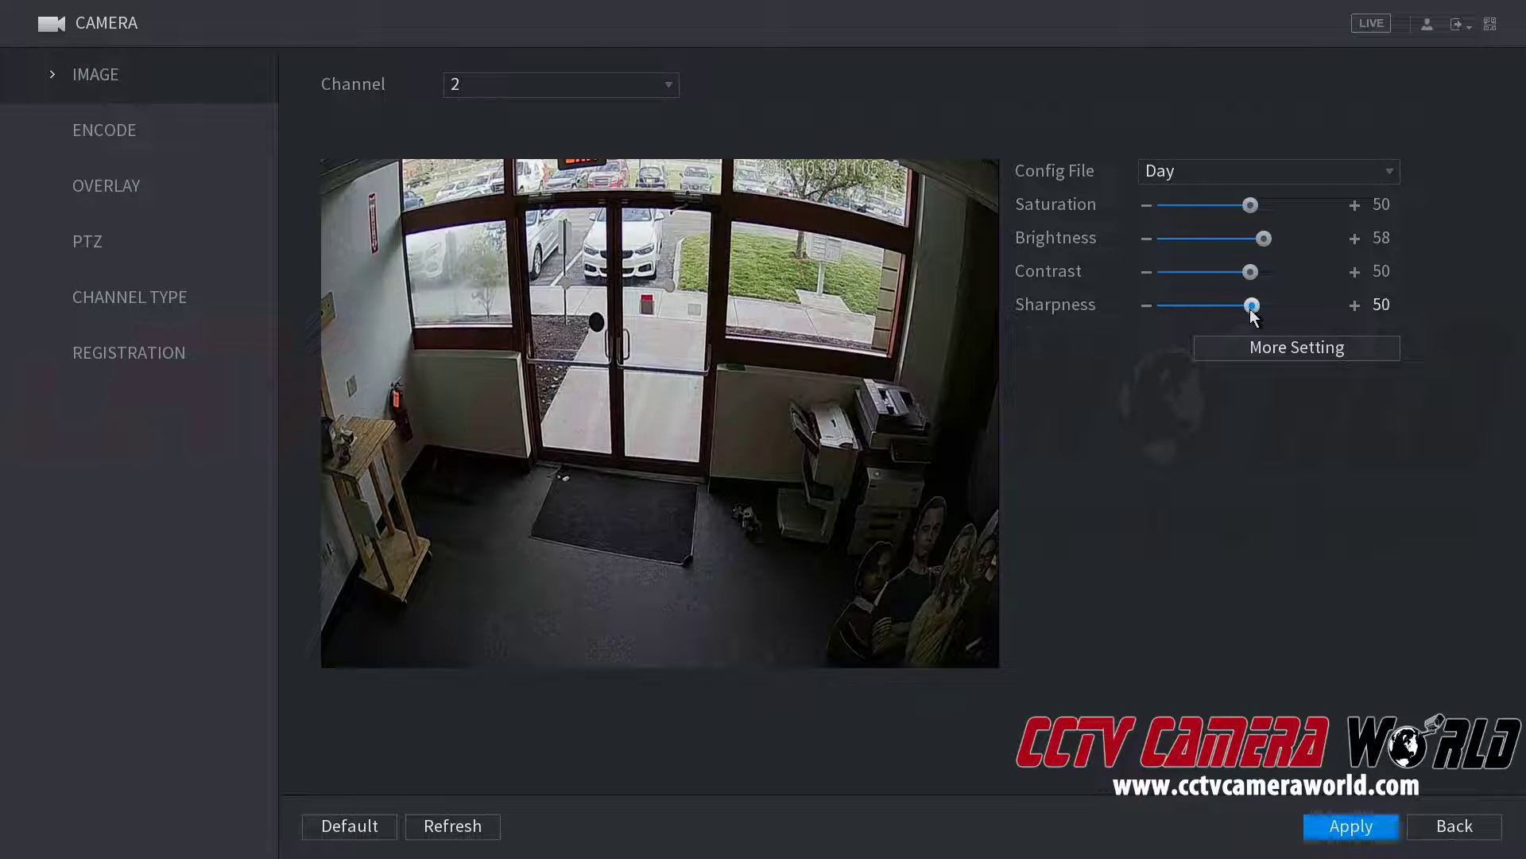
# Reopen channel 2's extra image settings, leaving Day & Night on Auto.
pyautogui.click(1366, 833)
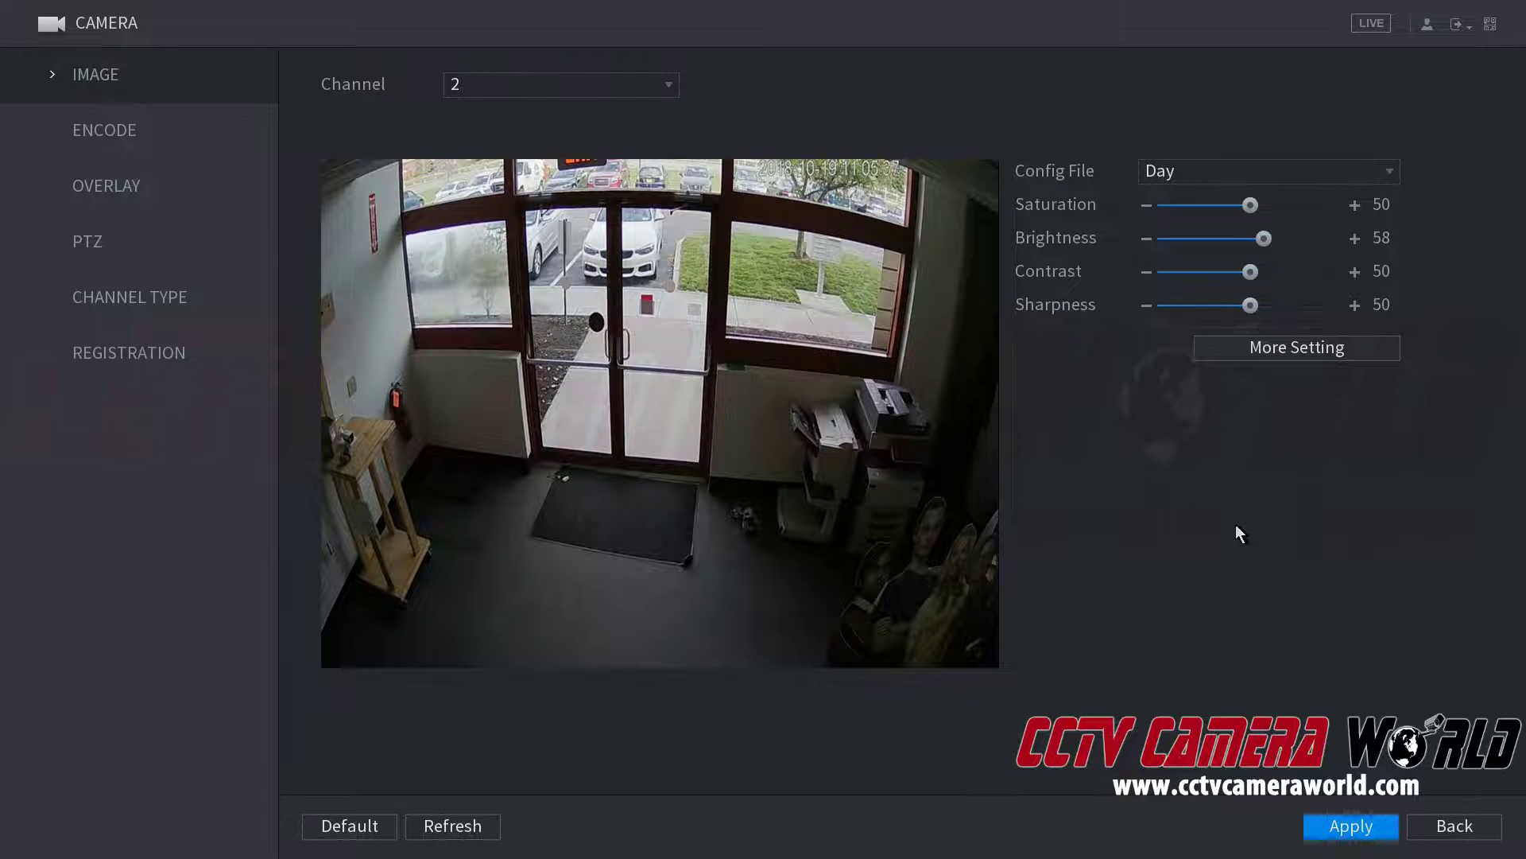
pyautogui.click(1242, 358)
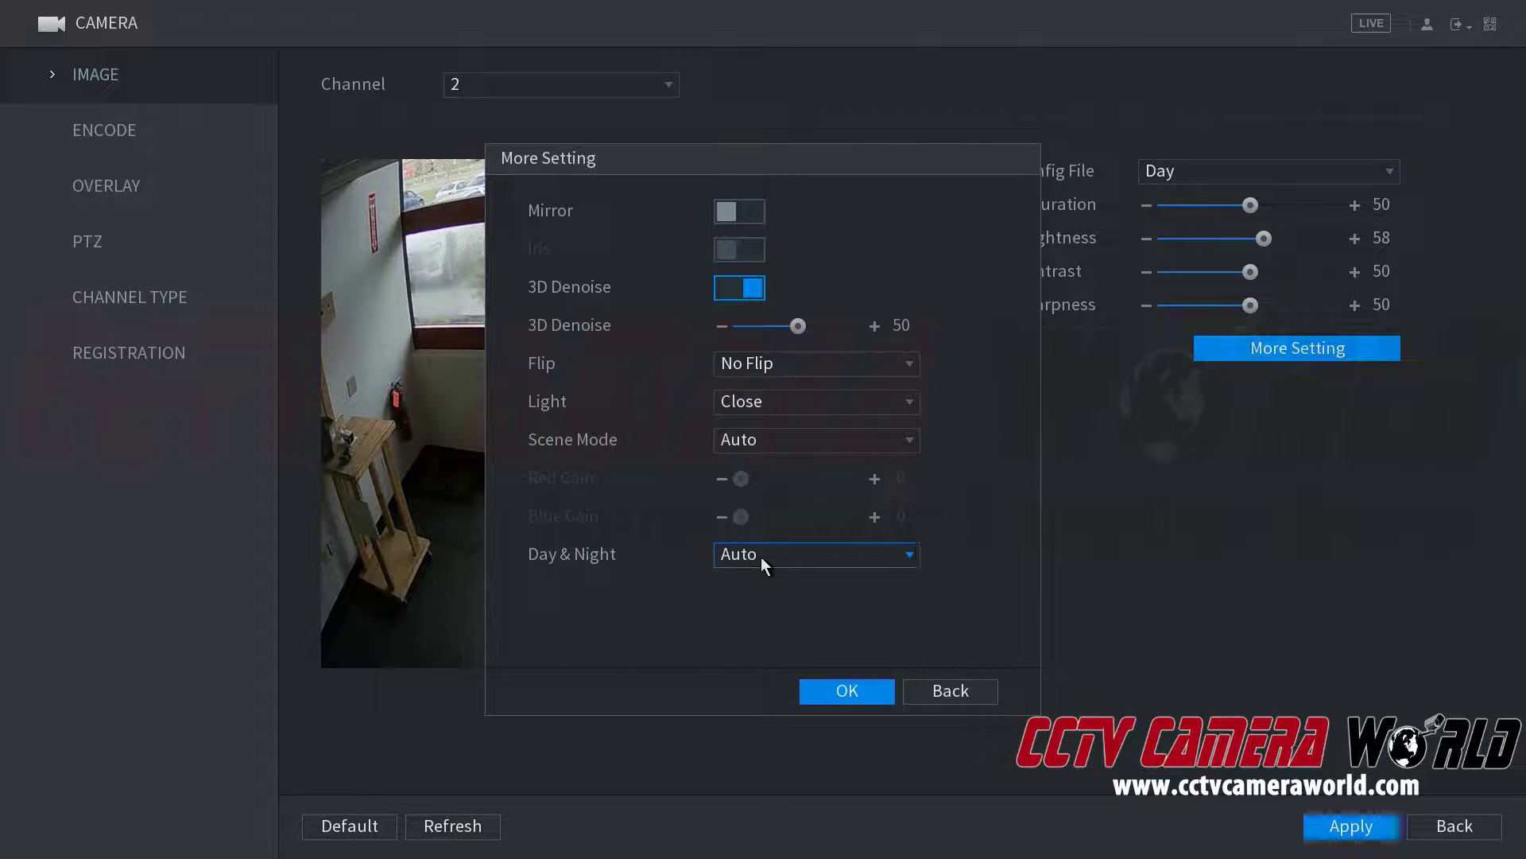
pyautogui.click(761, 557)
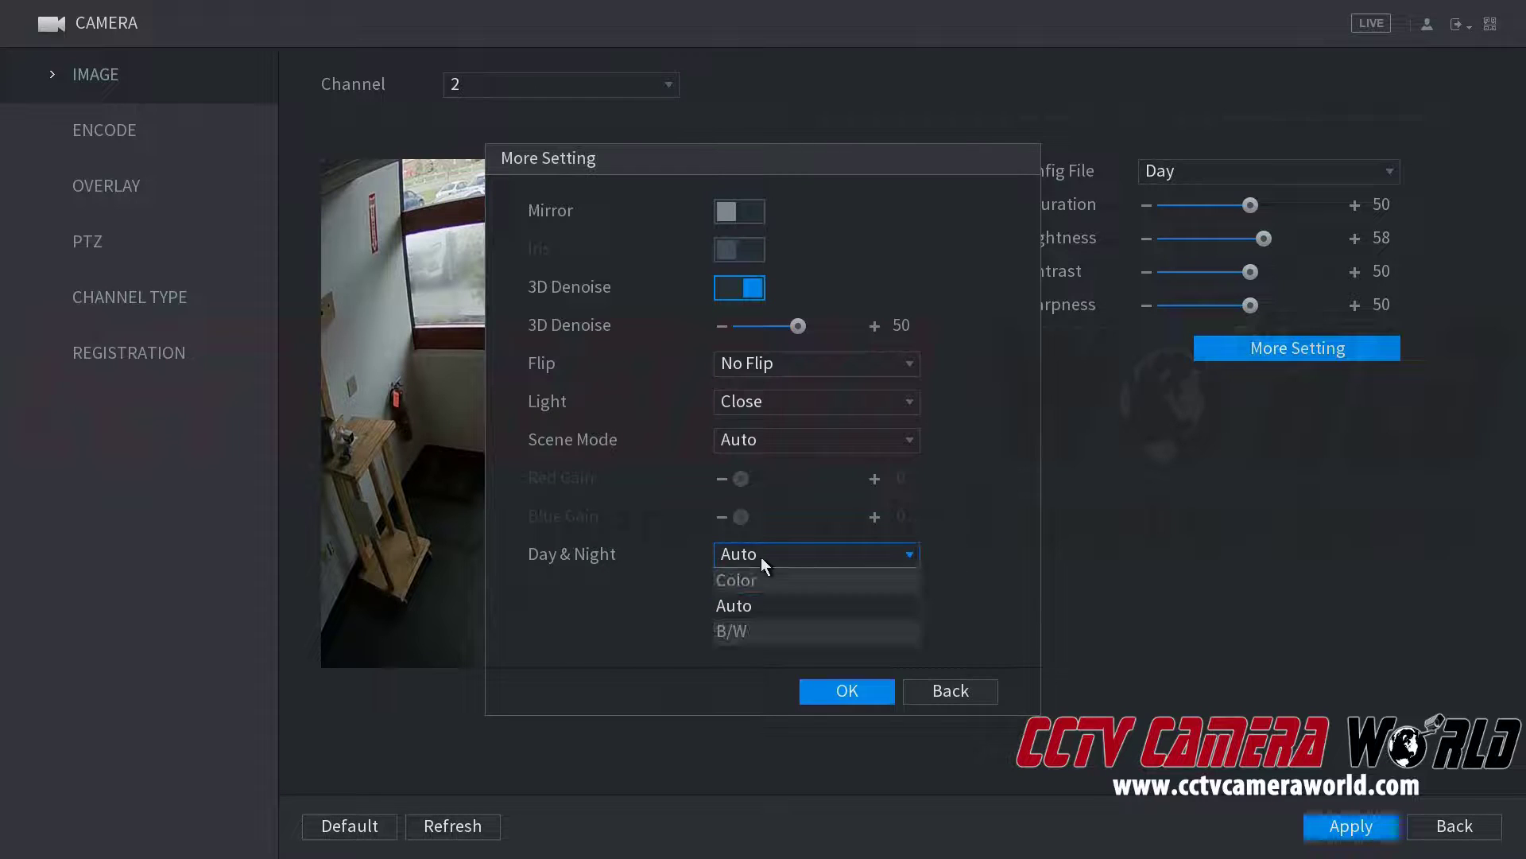
pyautogui.click(766, 612)
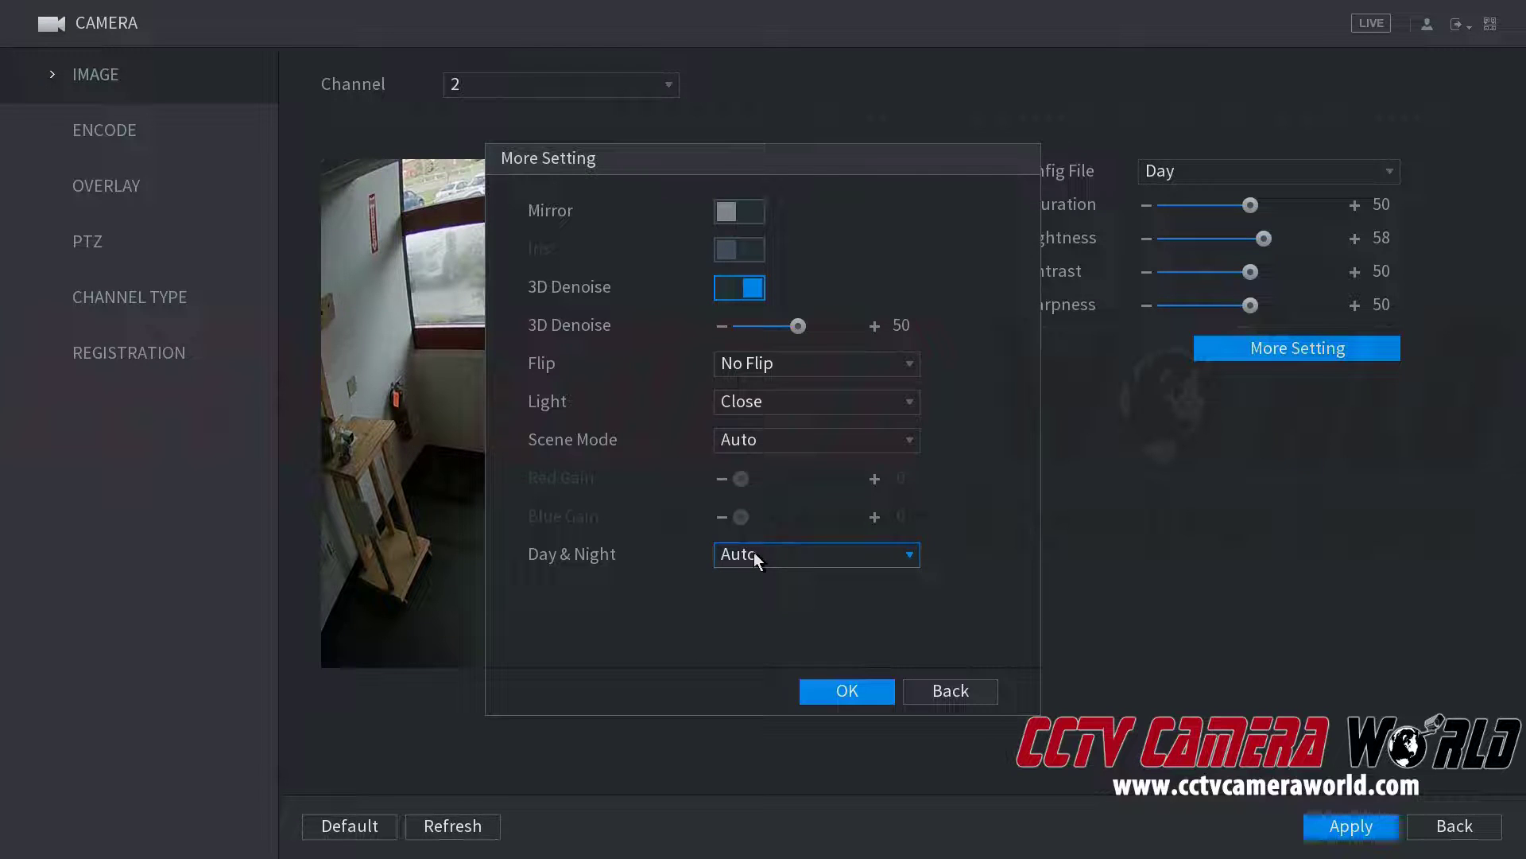
# Try Day & Night in Color, then B/W, and close the extra settings.
pyautogui.click(753, 553)
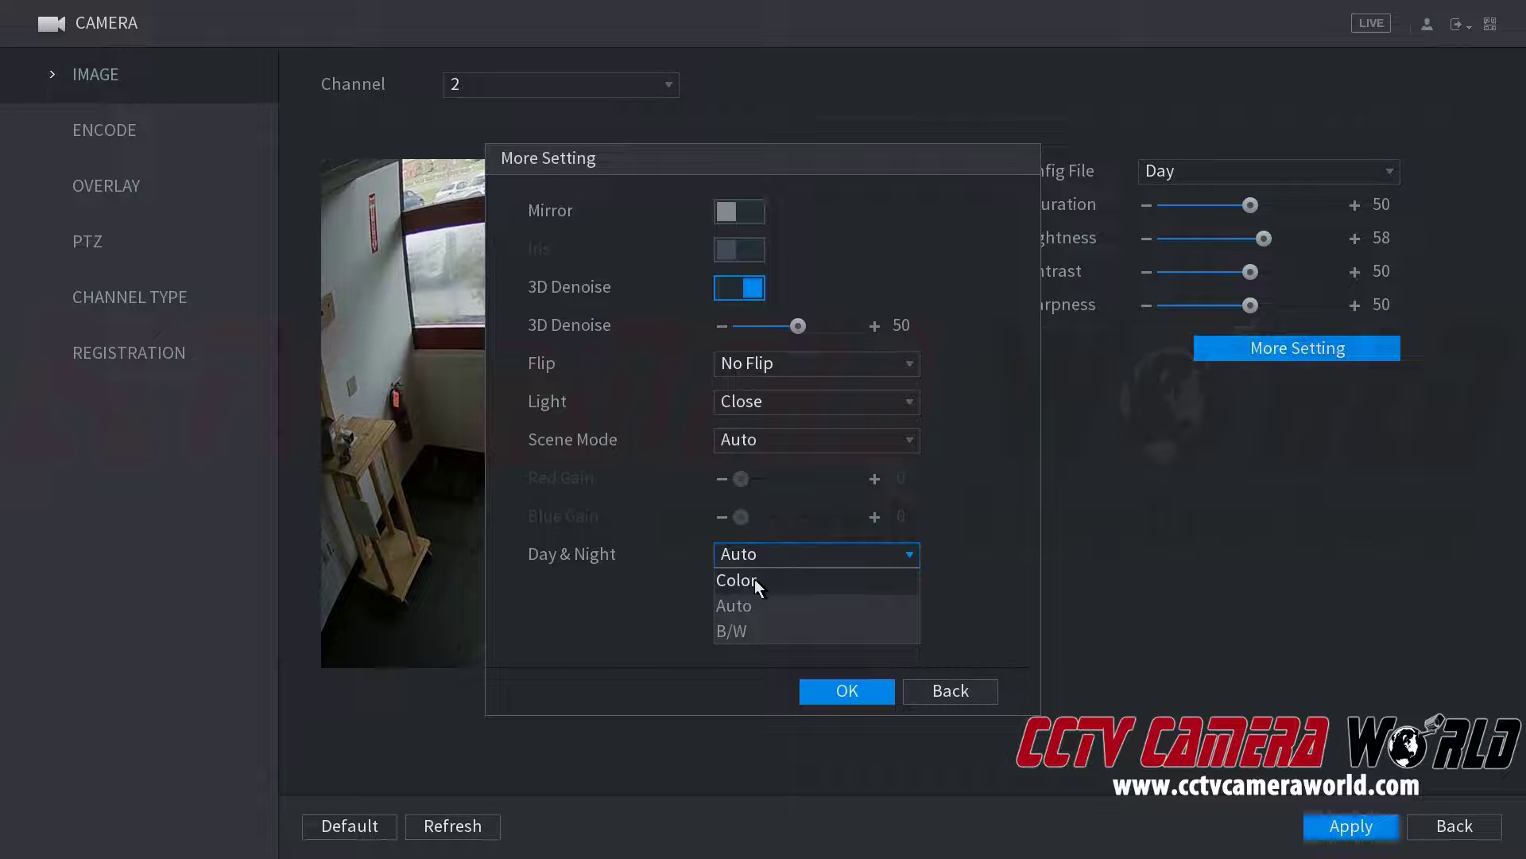
pyautogui.click(755, 578)
pyautogui.click(762, 564)
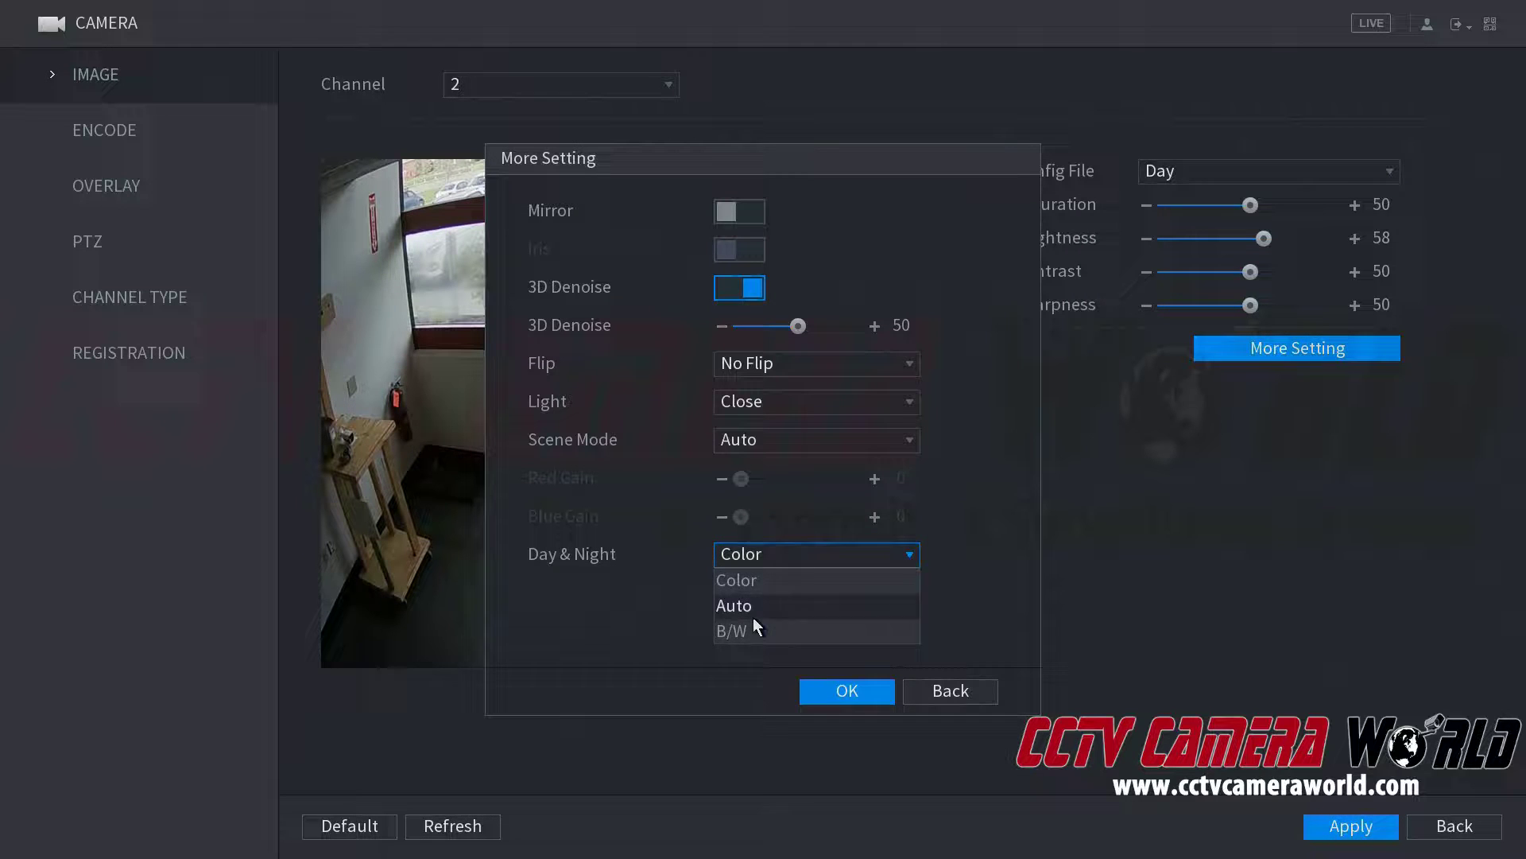
pyautogui.click(752, 628)
pyautogui.click(844, 702)
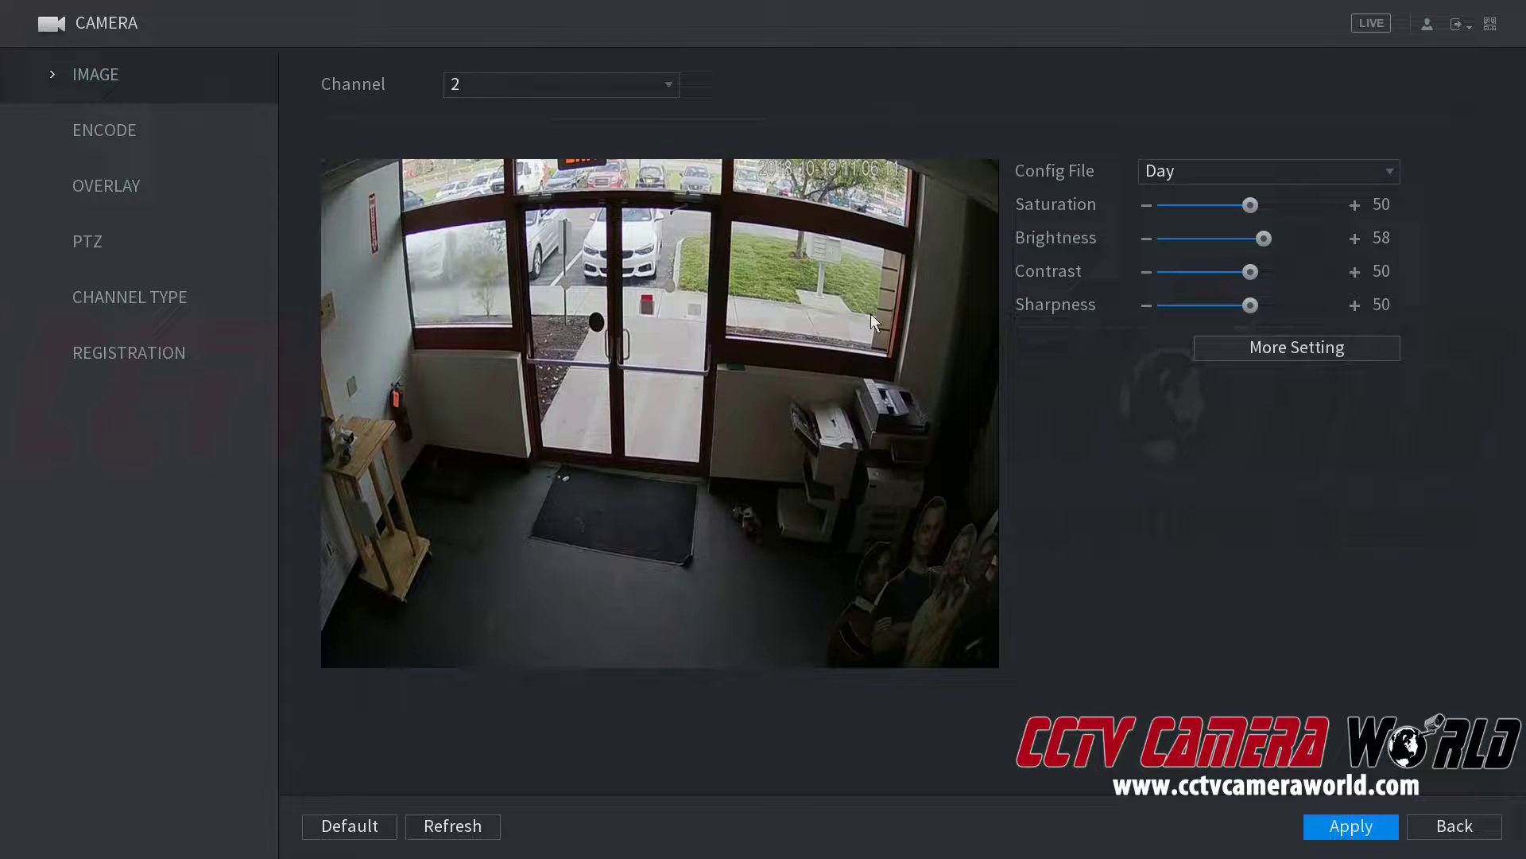
# Set channel 2's Day & Night mode back to Auto.
pyautogui.click(1252, 352)
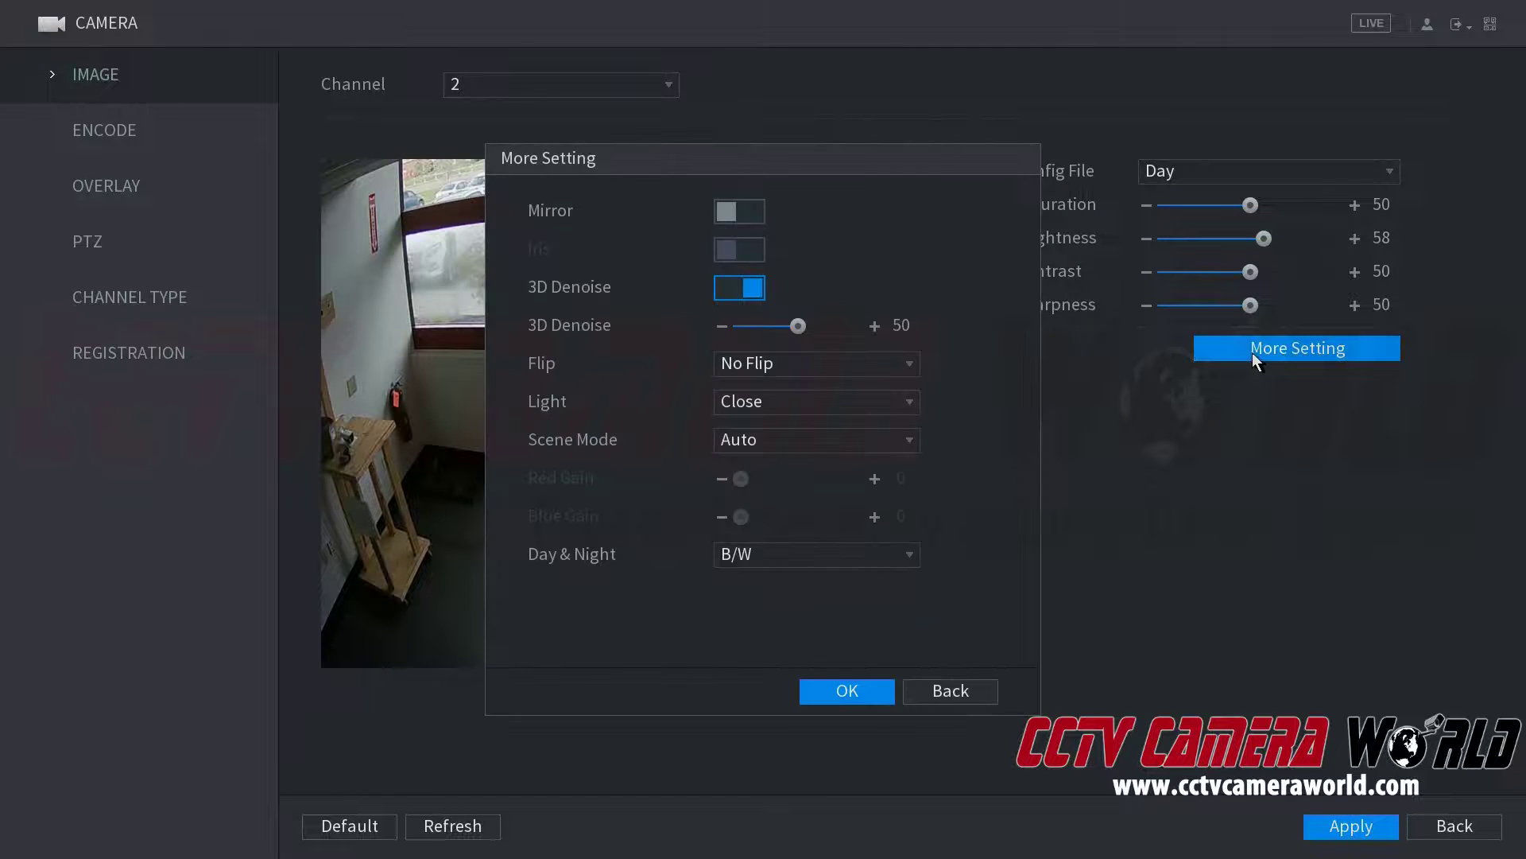
pyautogui.click(820, 556)
pyautogui.click(791, 603)
# Confirm extra settings, then cycle Config File through Night, Normal, Switch By Period, back to Day.
pyautogui.click(856, 694)
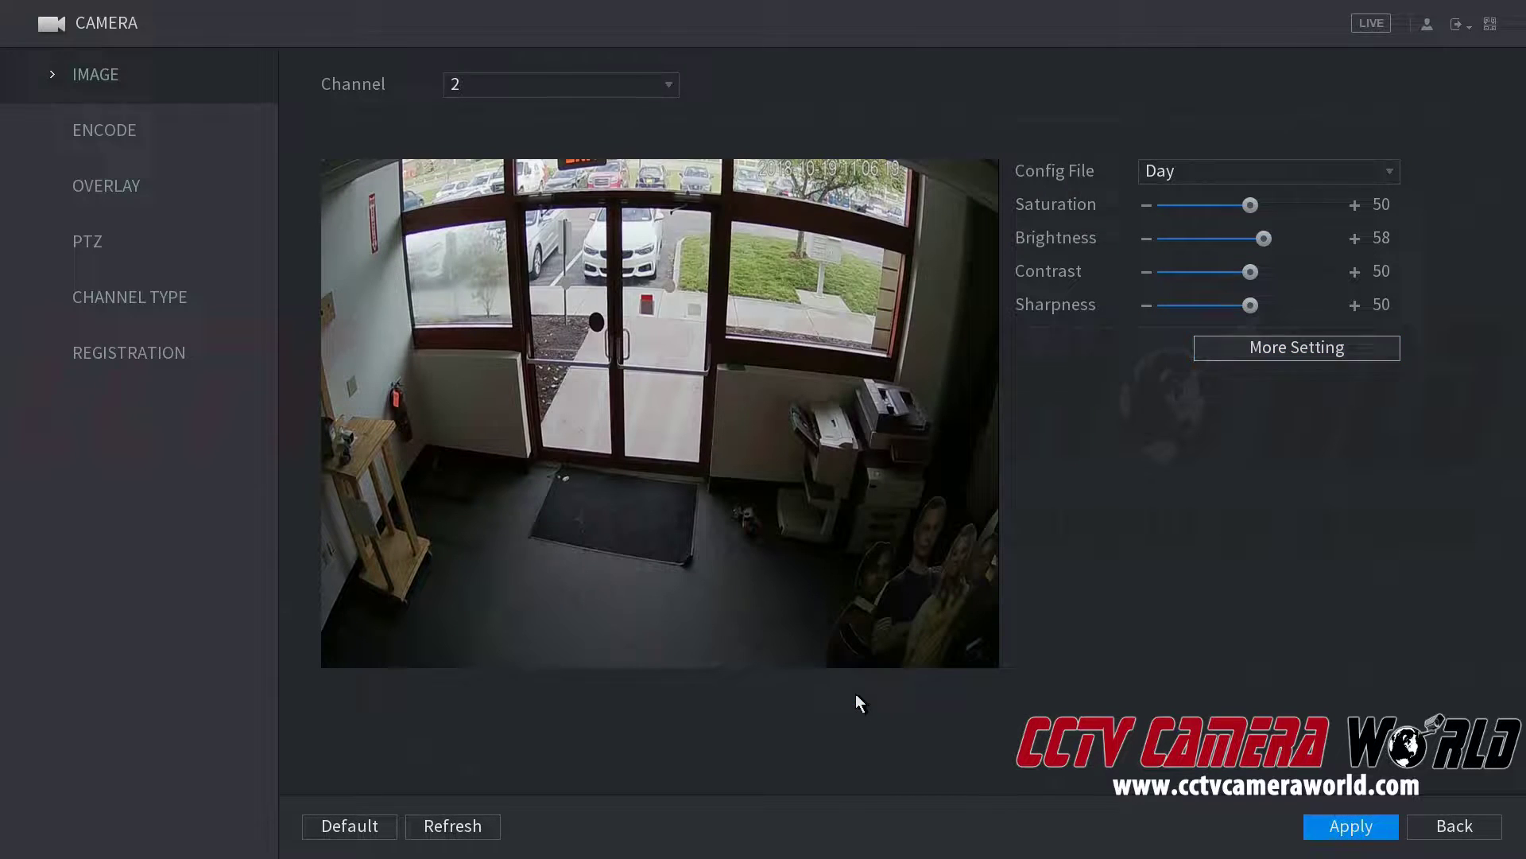
pyautogui.click(1209, 178)
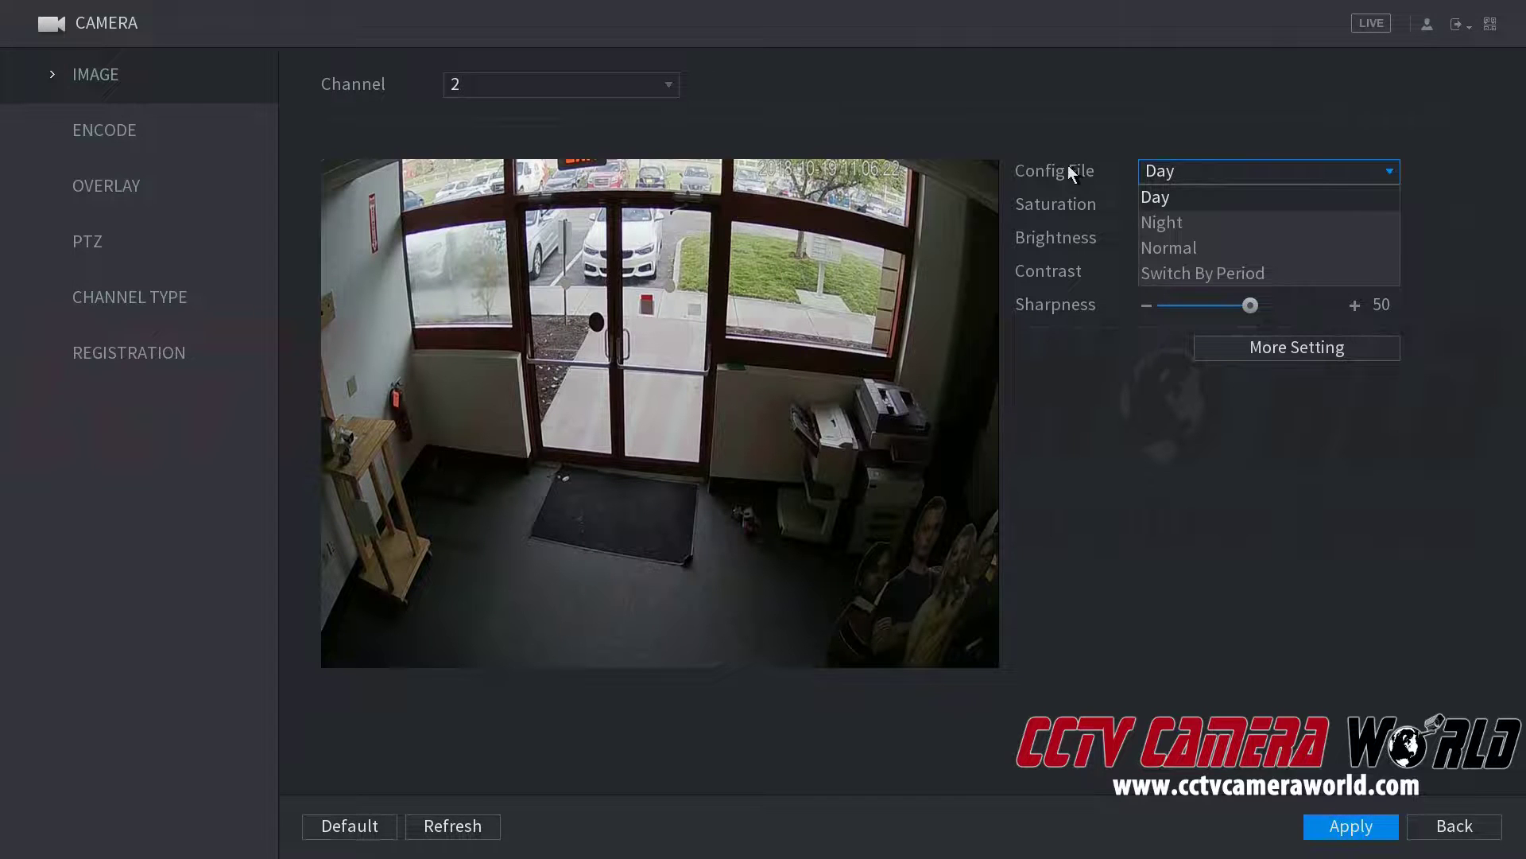
pyautogui.click(1163, 223)
pyautogui.click(1192, 174)
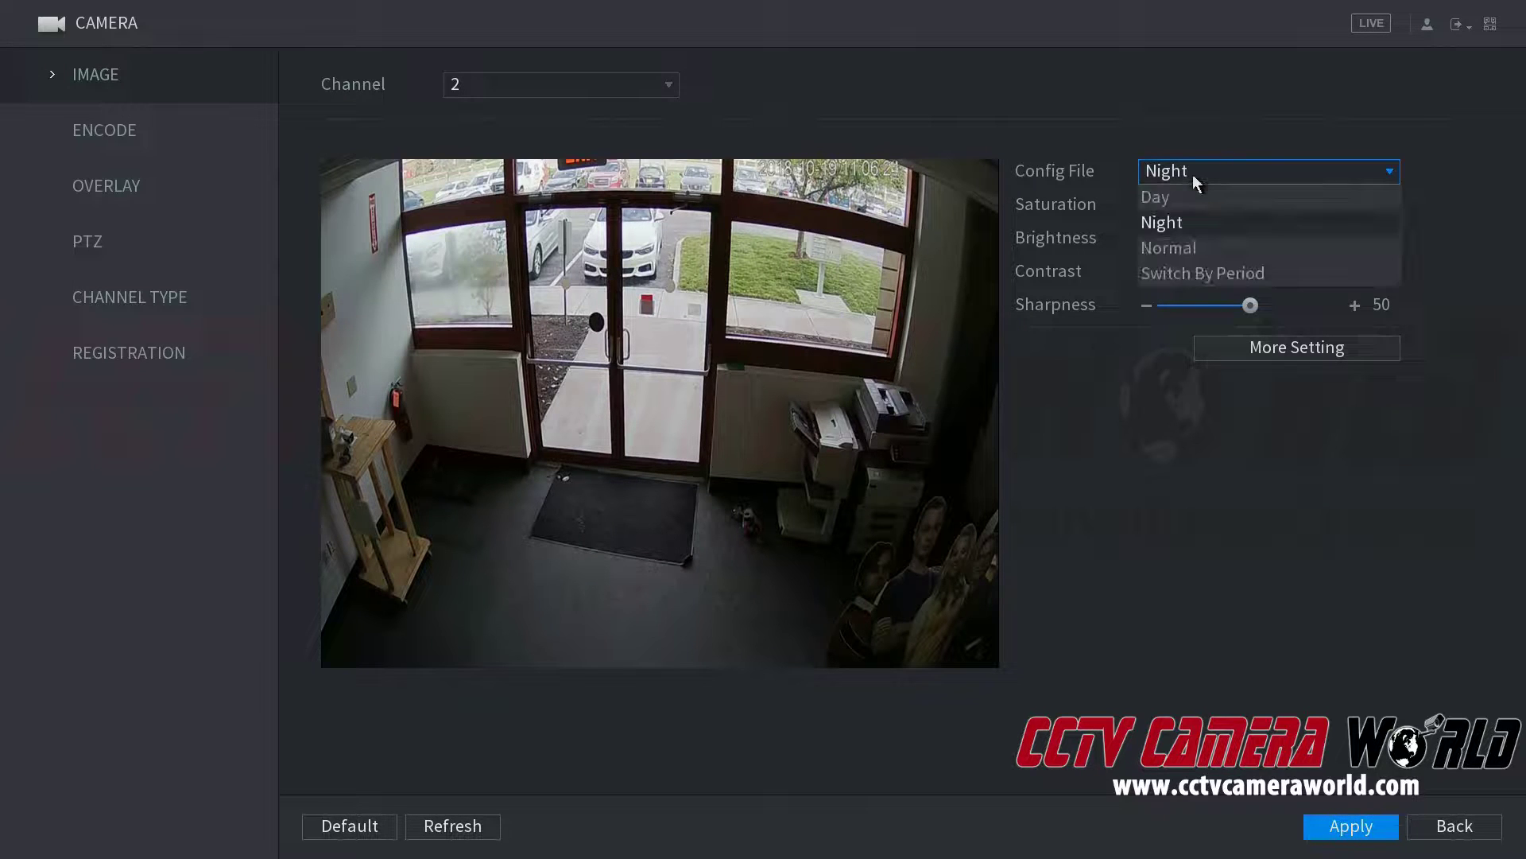
pyautogui.click(1169, 247)
pyautogui.click(1206, 167)
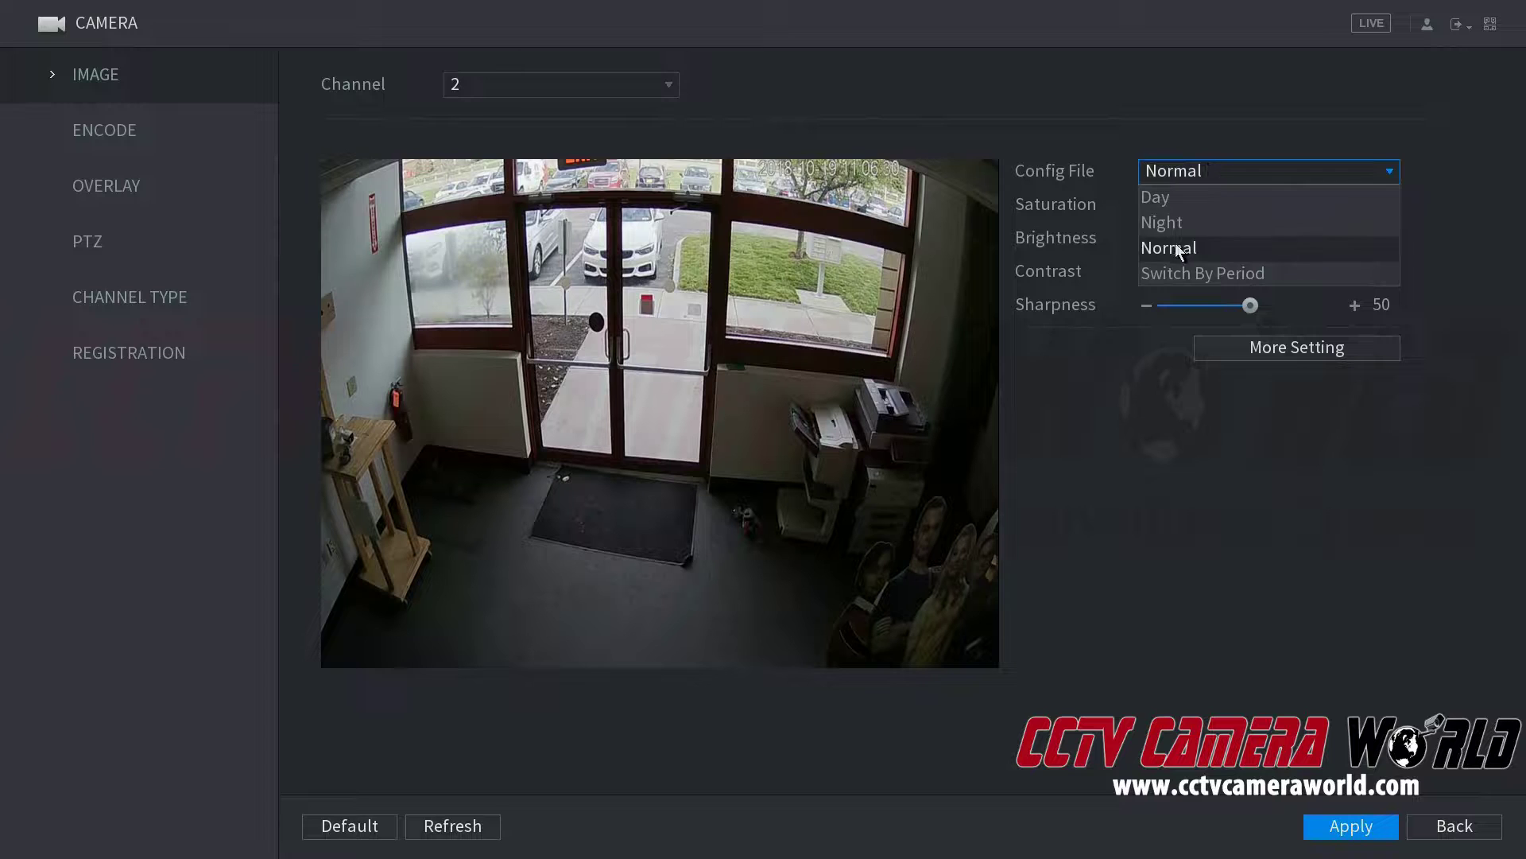
pyautogui.click(1216, 273)
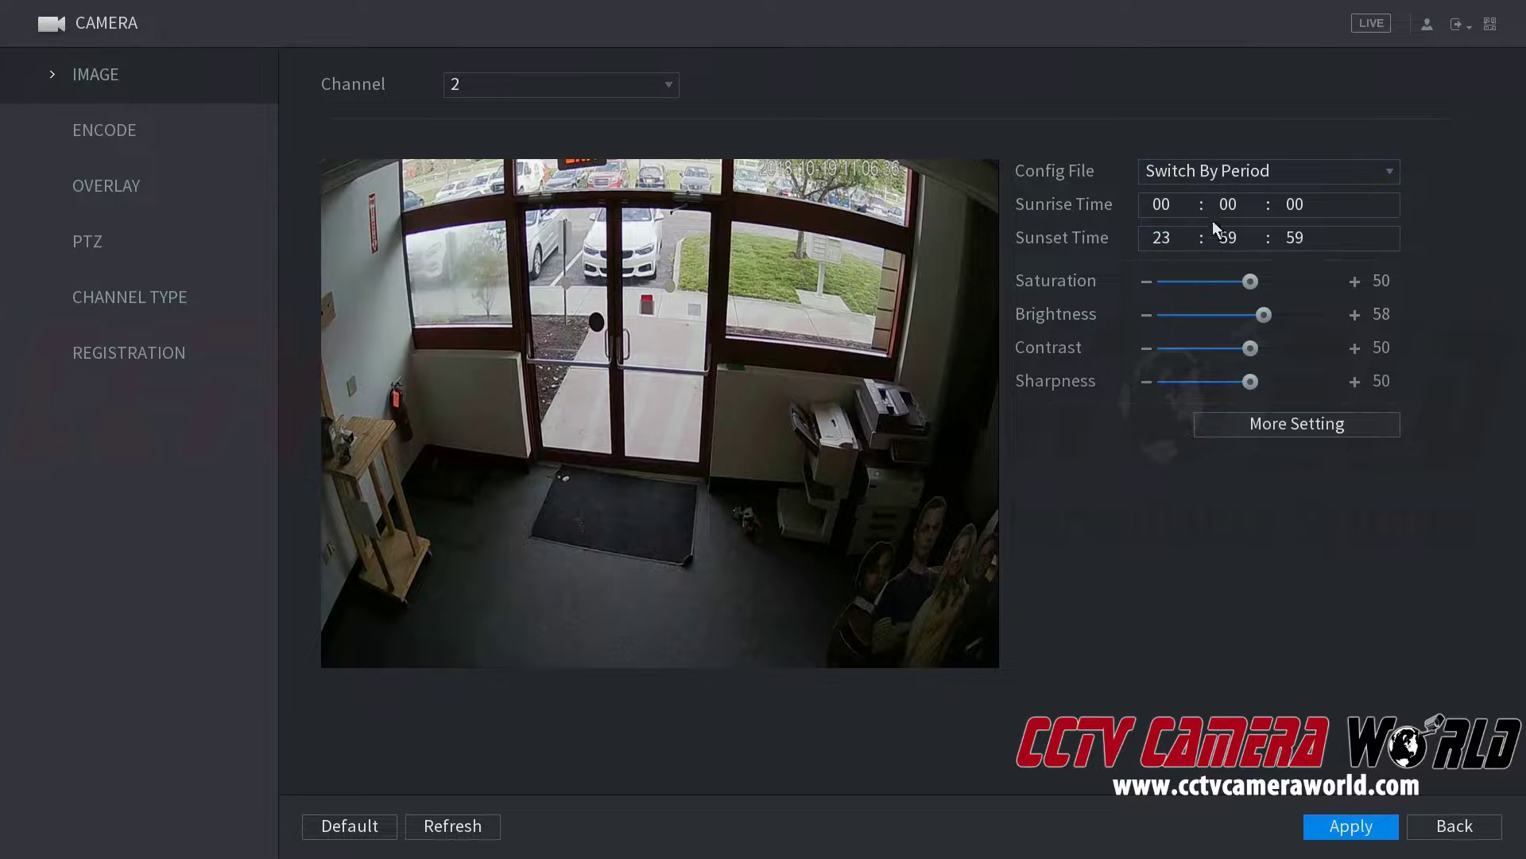
pyautogui.click(1223, 173)
pyautogui.click(1208, 192)
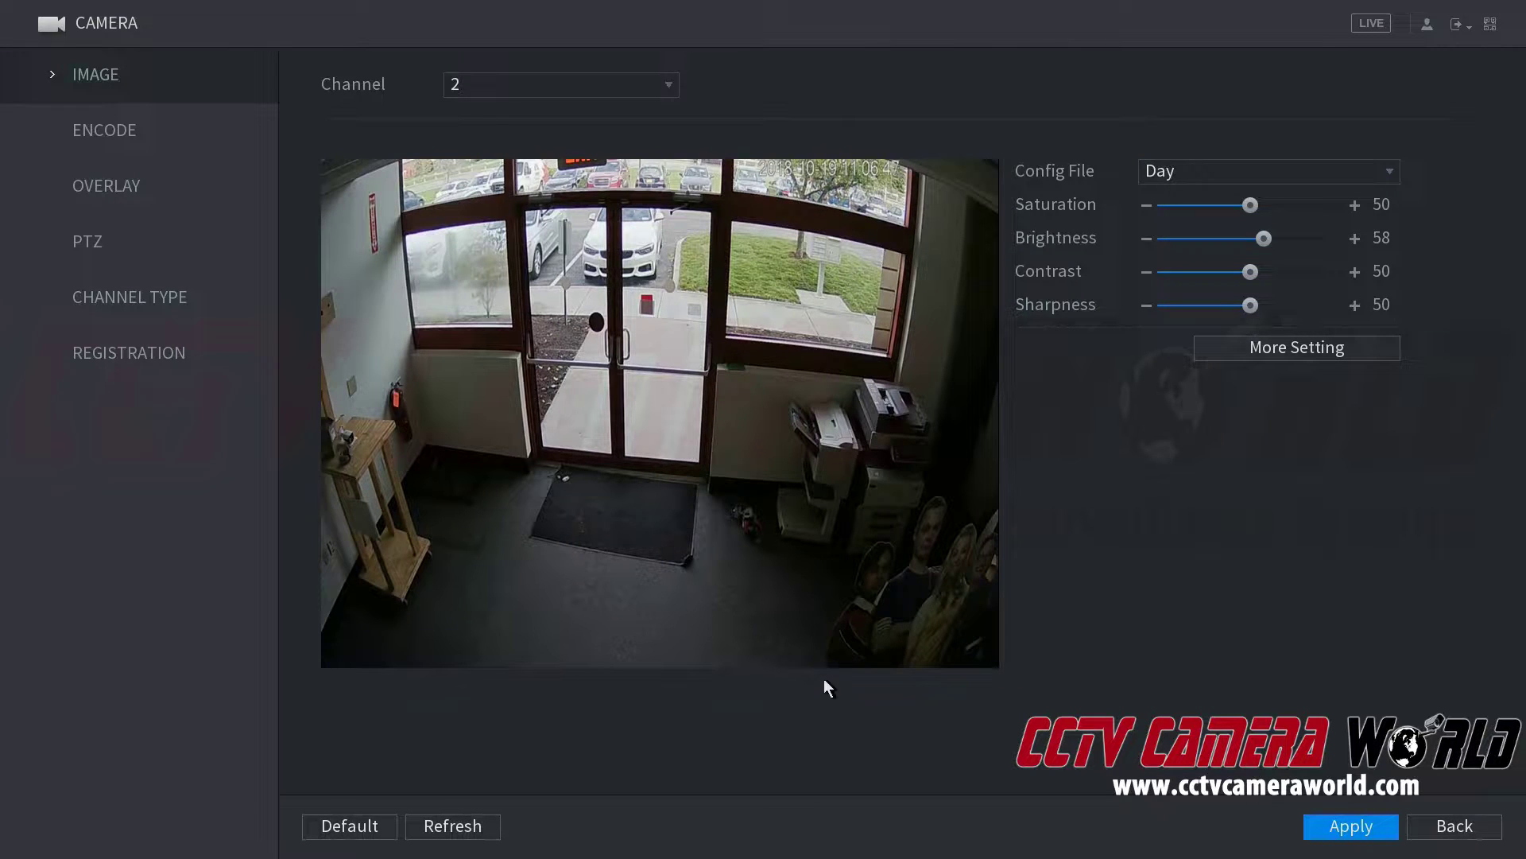
# Show the overlay settings for channel 2.
pyautogui.click(221, 191)
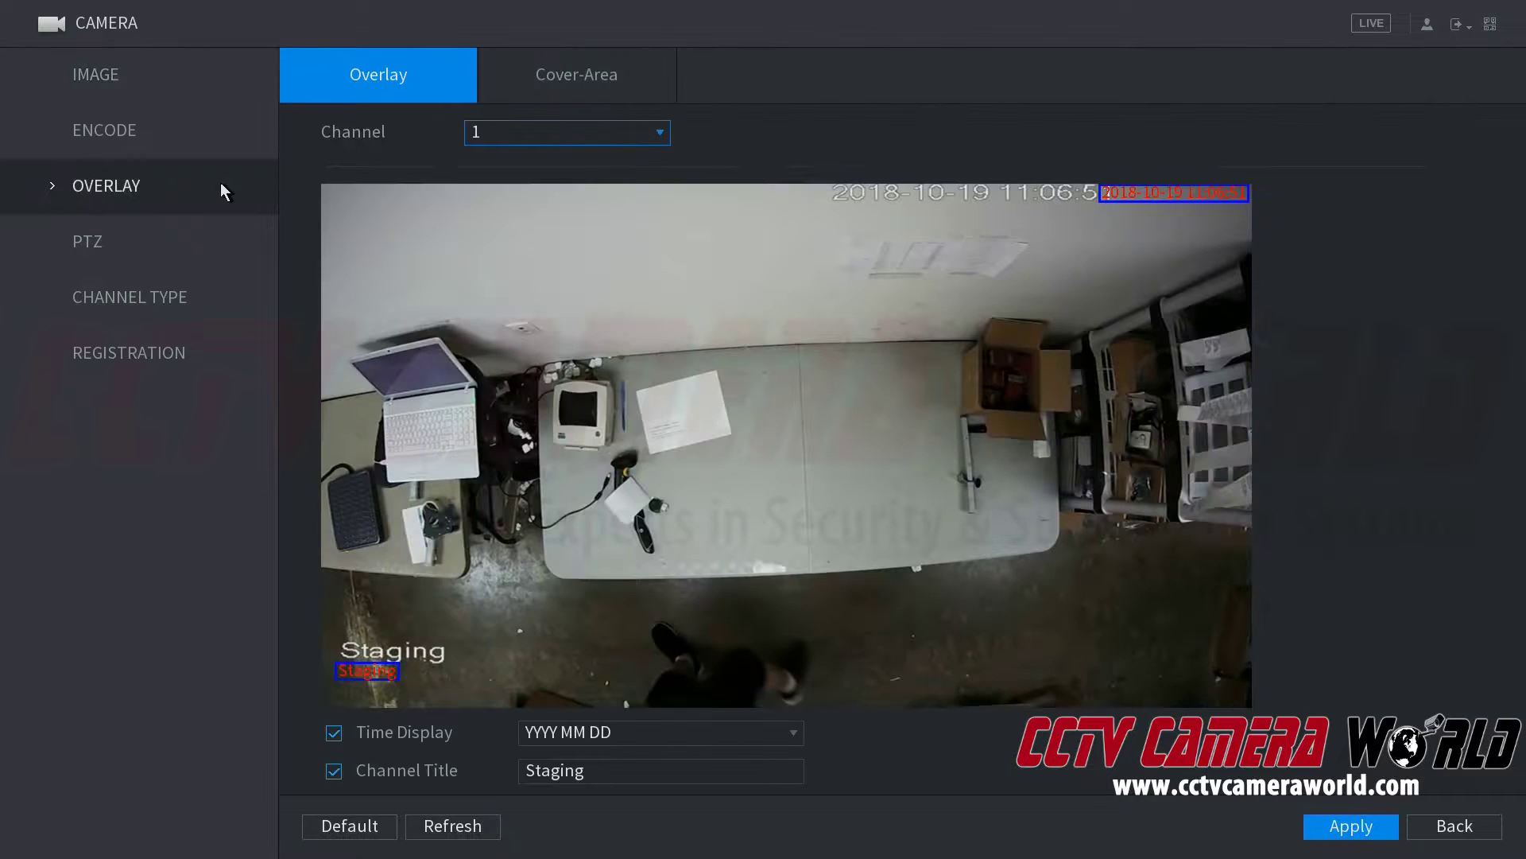
pyautogui.click(523, 134)
pyautogui.click(537, 160)
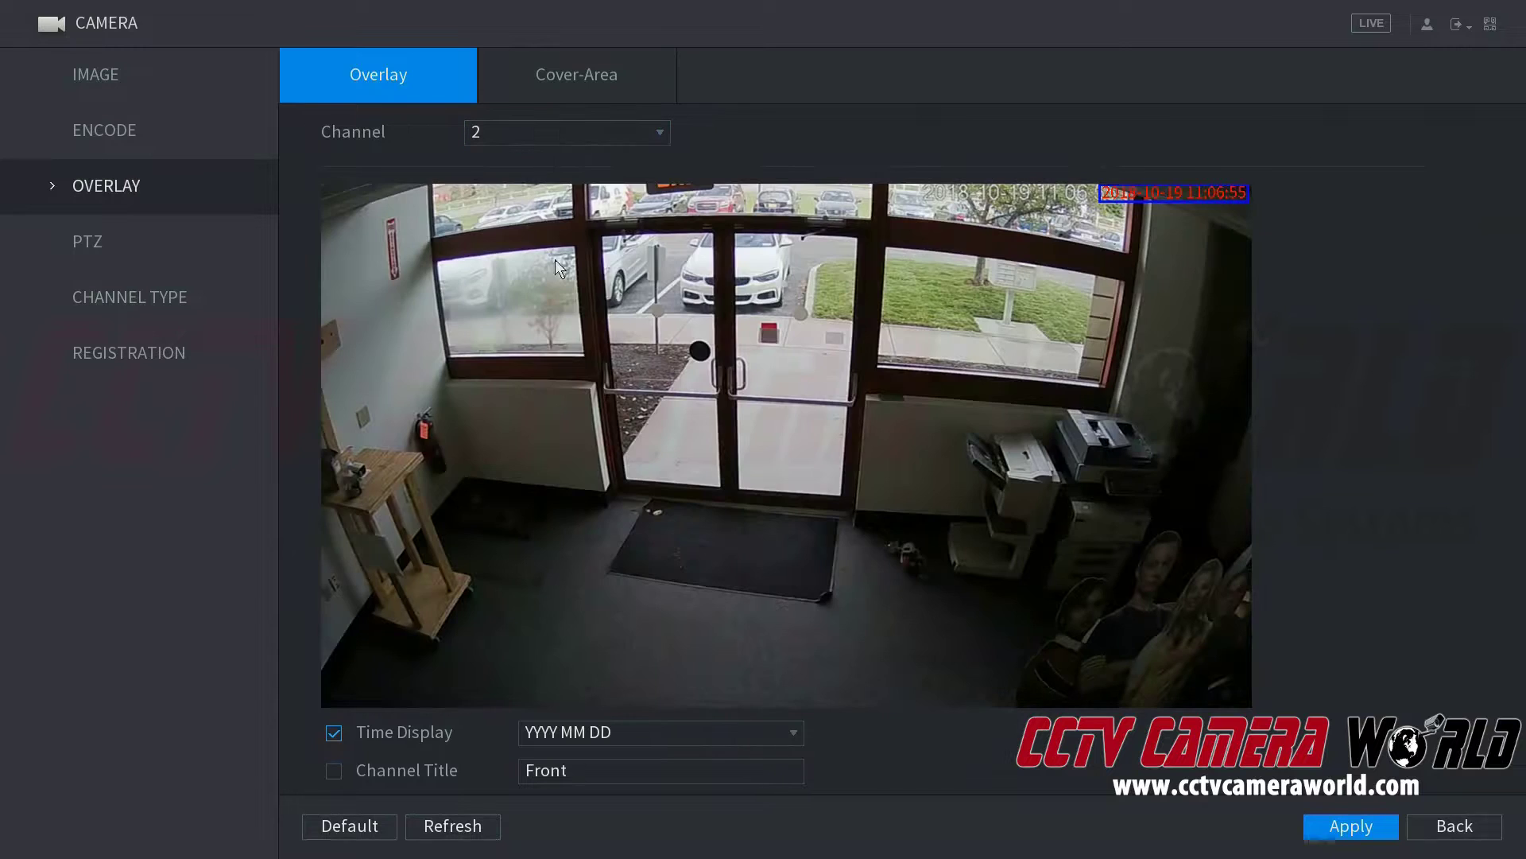
# Rename channel 2 to 'Front25', enable the Channel Title overlay, and apply.
pyautogui.click(582, 770)
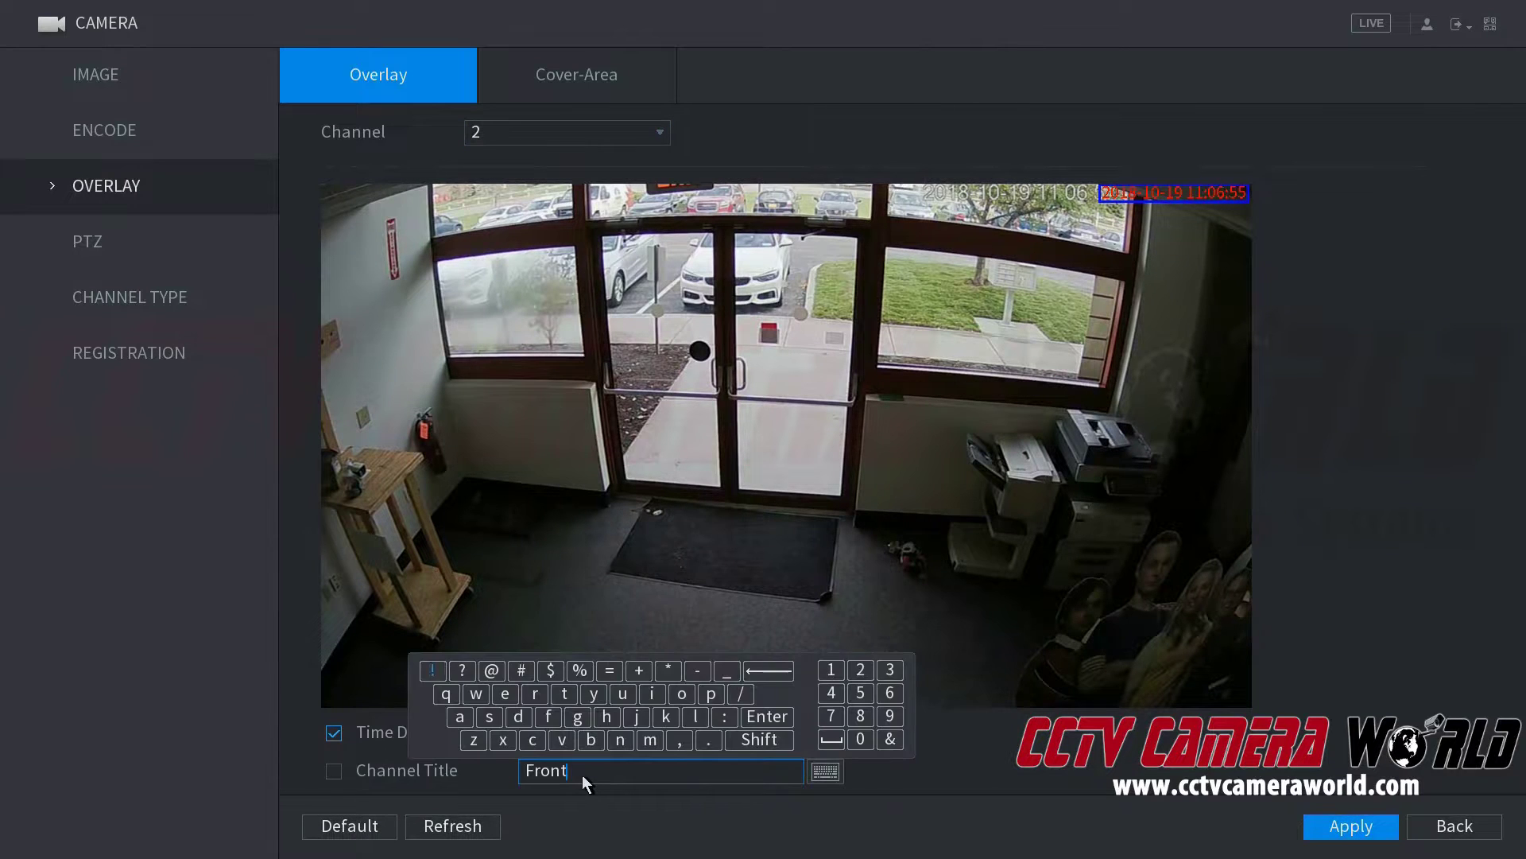
pyautogui.click(860, 669)
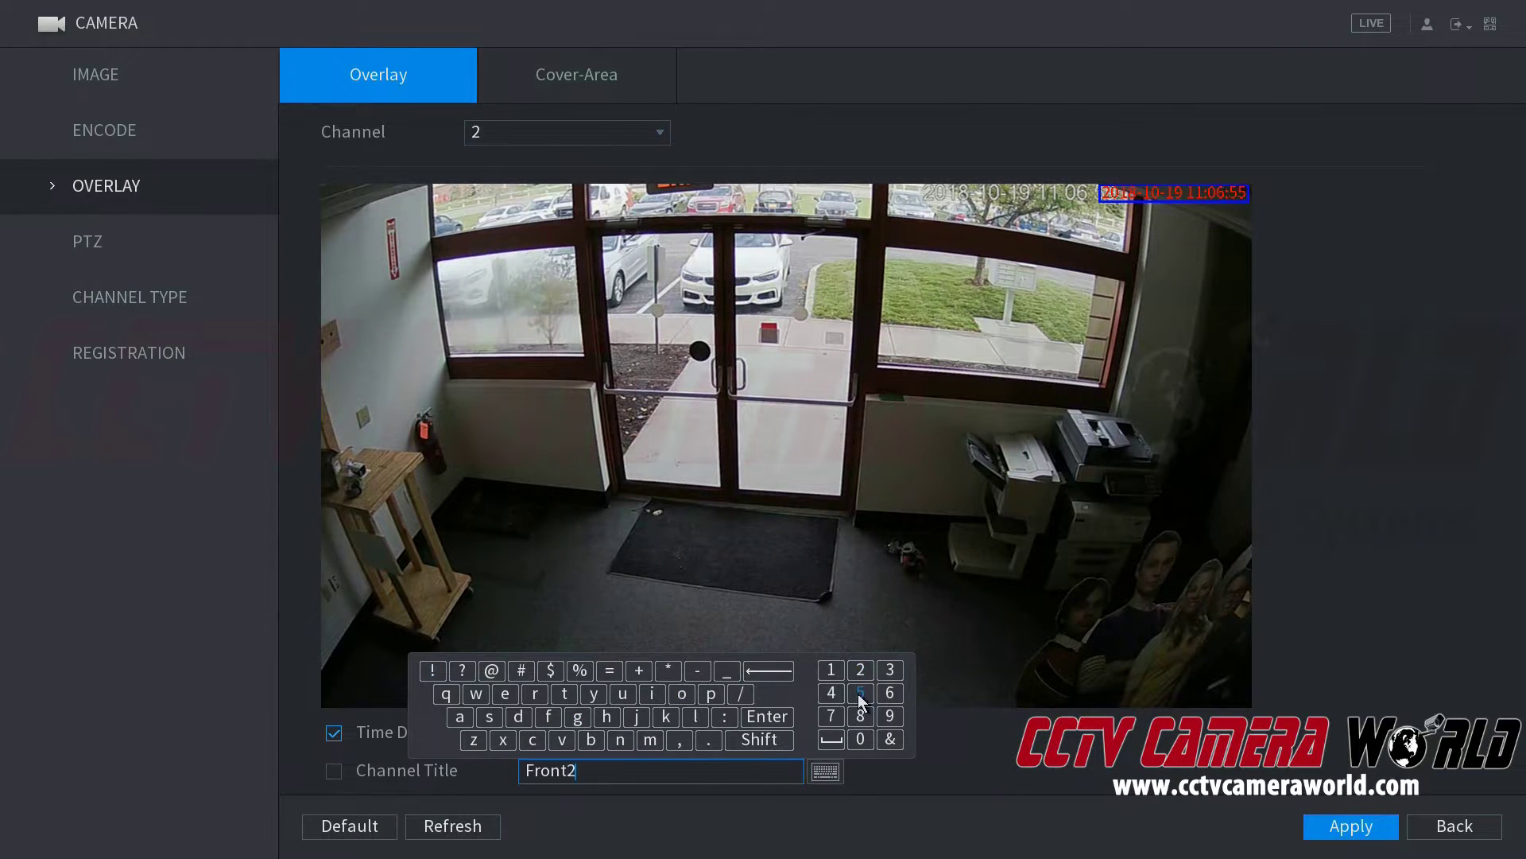
pyautogui.click(950, 794)
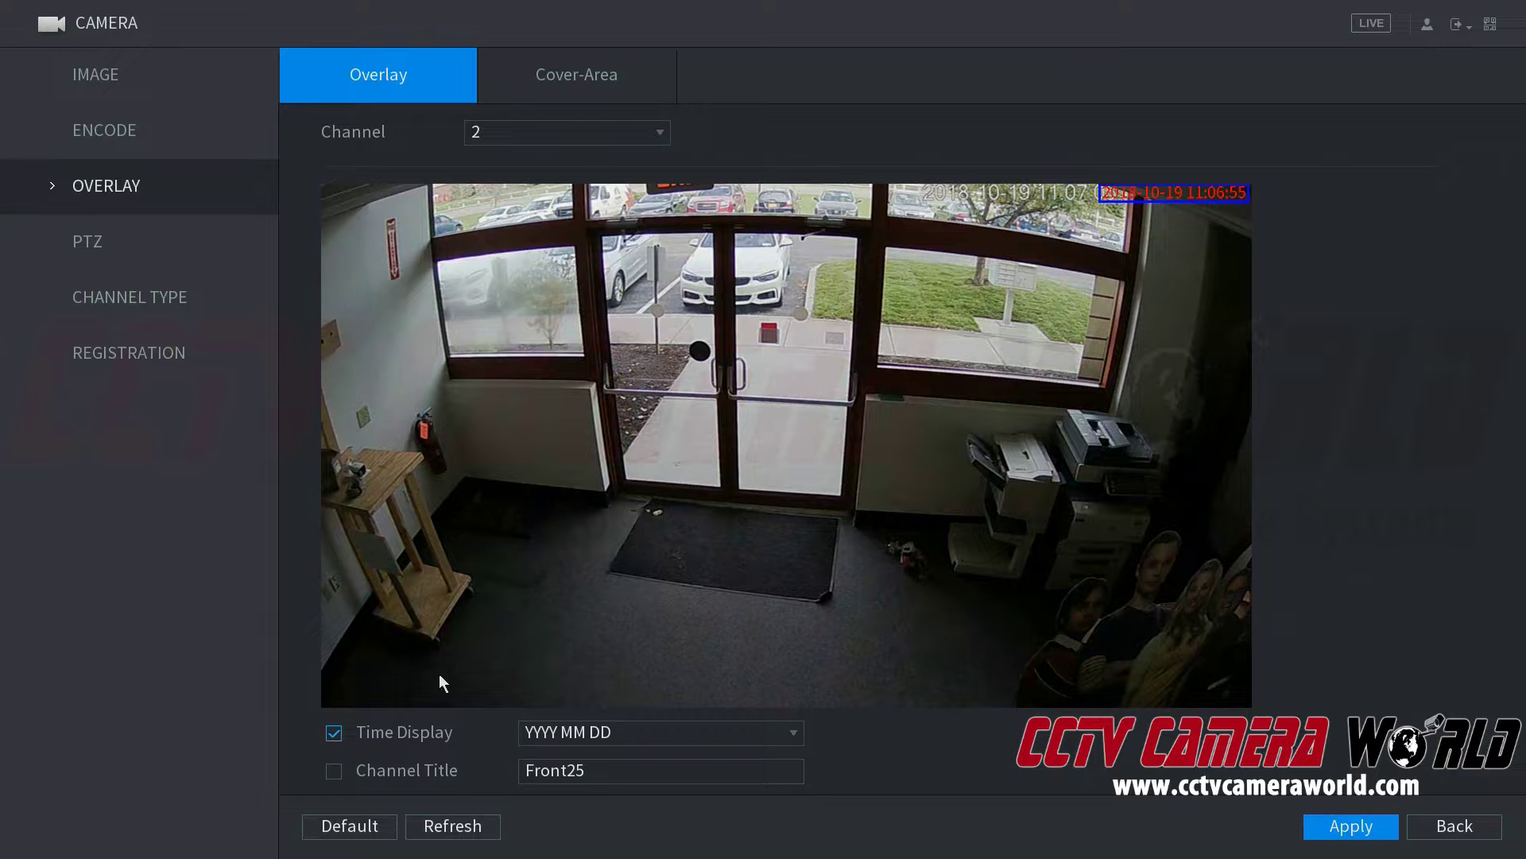
pyautogui.click(336, 772)
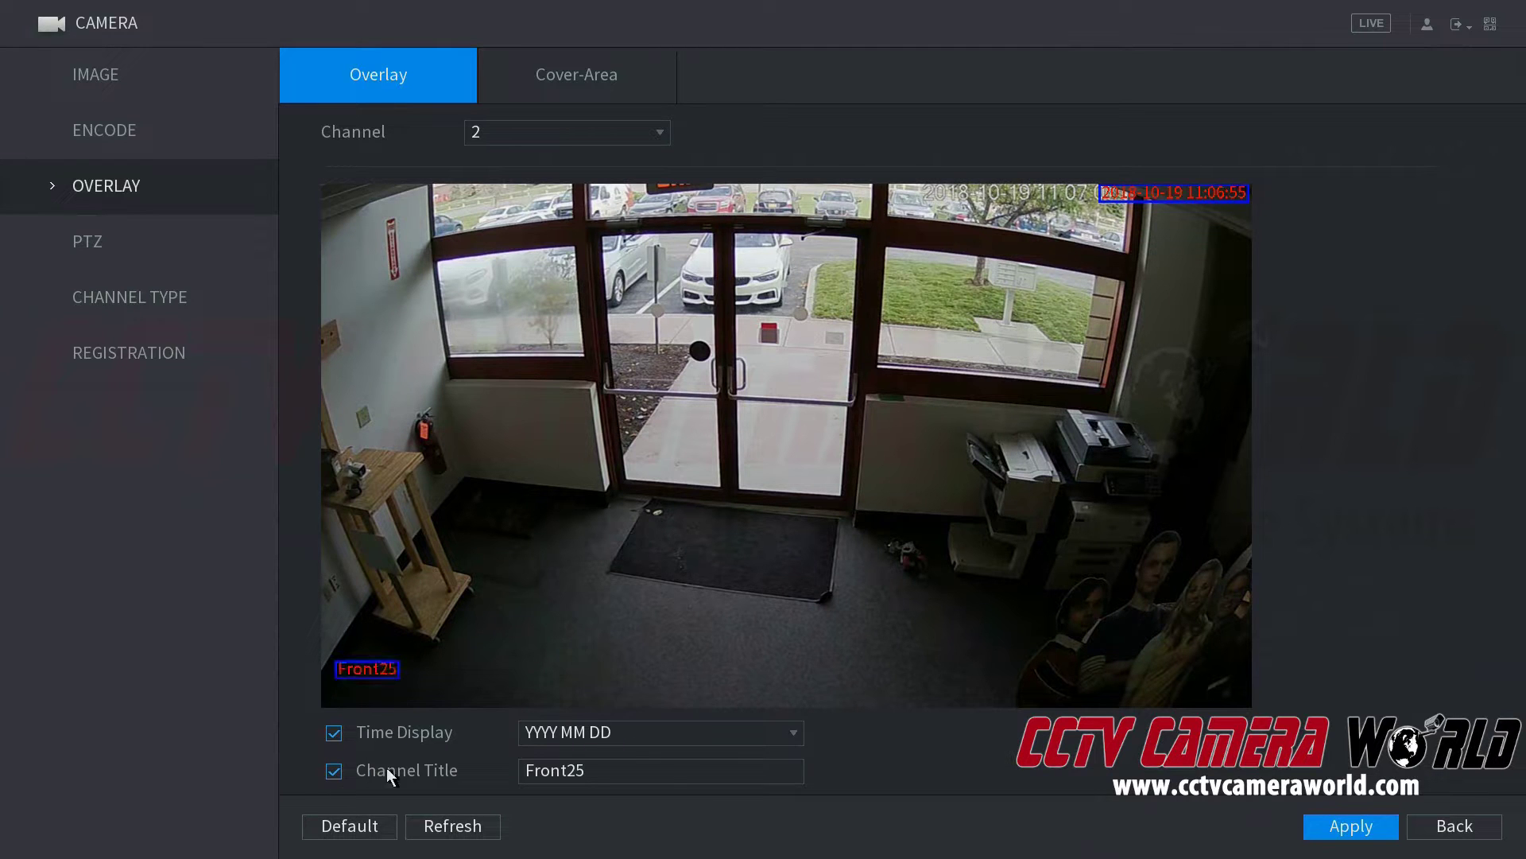
pyautogui.click(1328, 828)
# Exit the menus to the four-camera live view showing channel 2 as Front25.
pyautogui.rightClick(1005, 430)
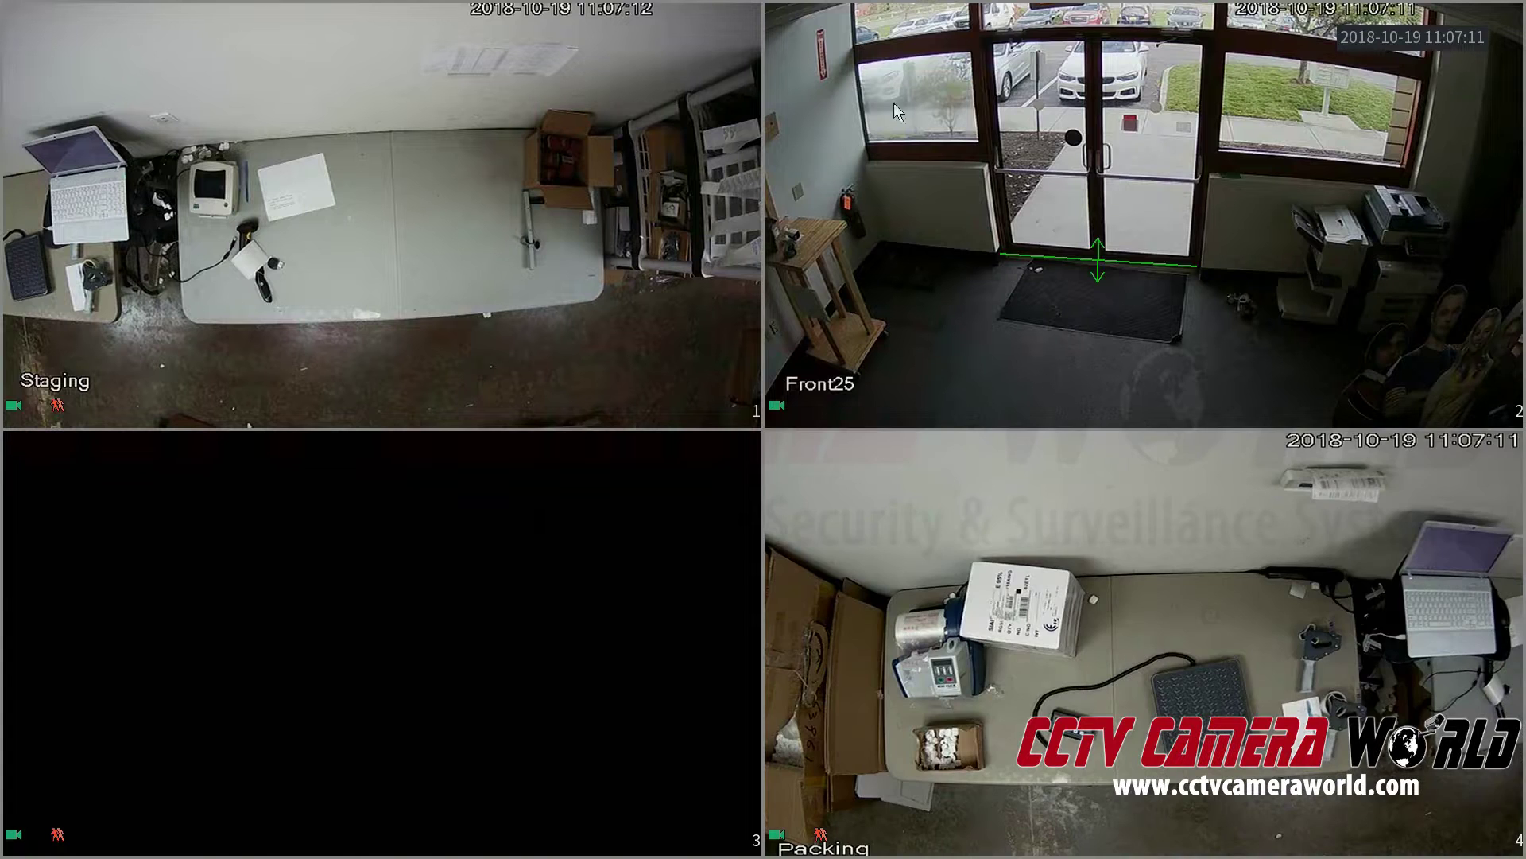